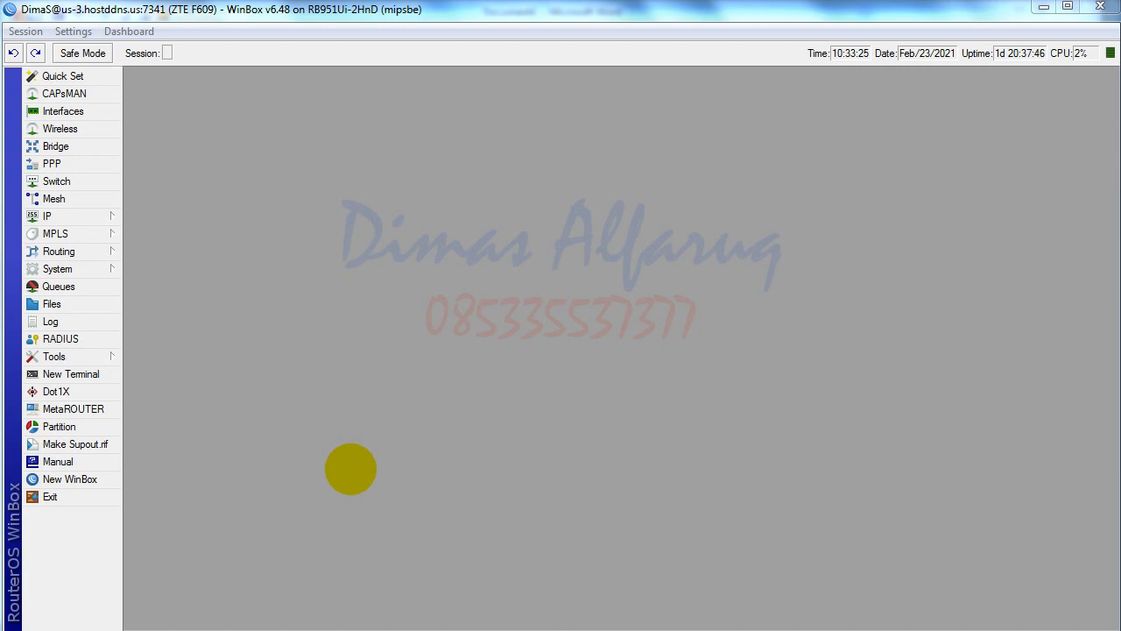
- Scroll through the e-mail export scheduler script in Word, selecting parts of it
key("alt+Tab")
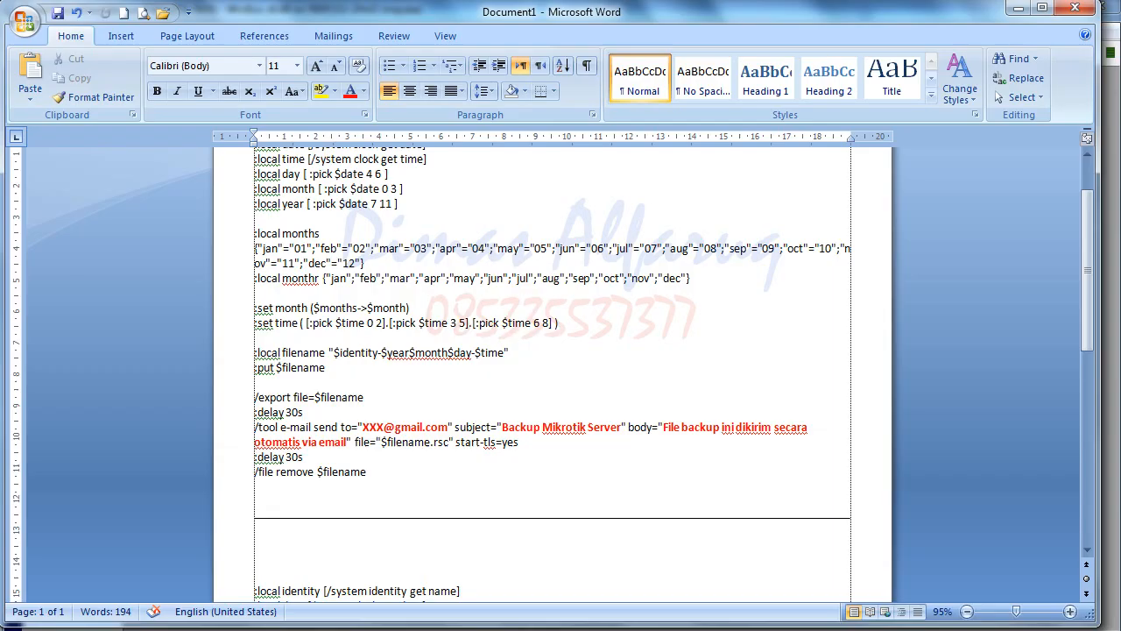
scroll(627, 417, "up", 2)
scroll(628, 431, "down", 15)
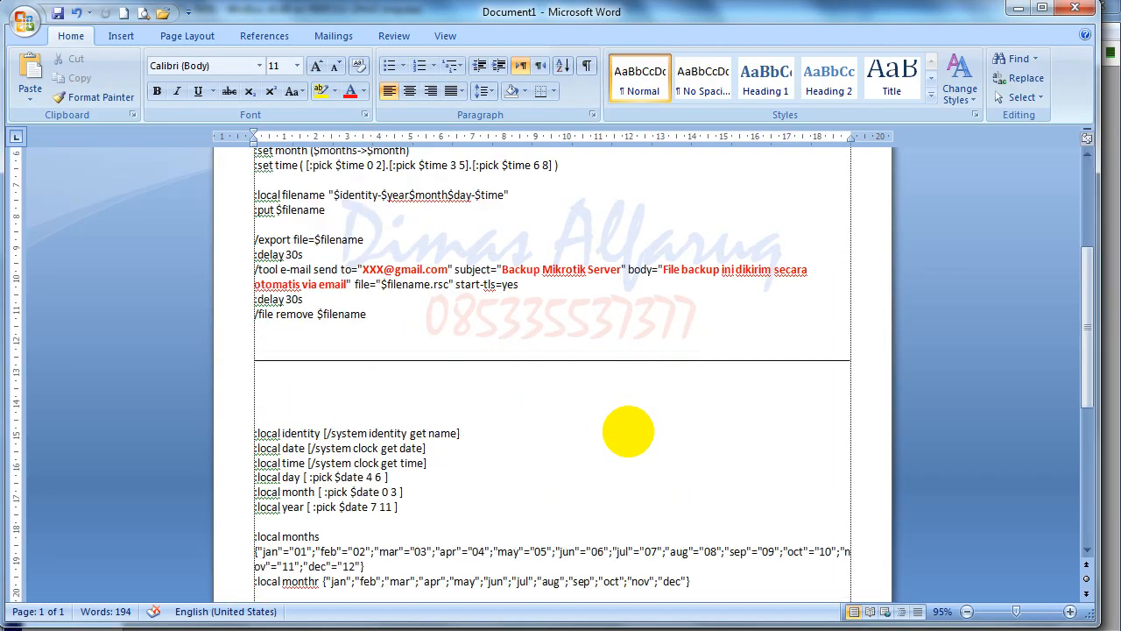
scroll(628, 429, "up", 6)
scroll(627, 434, "up", 8)
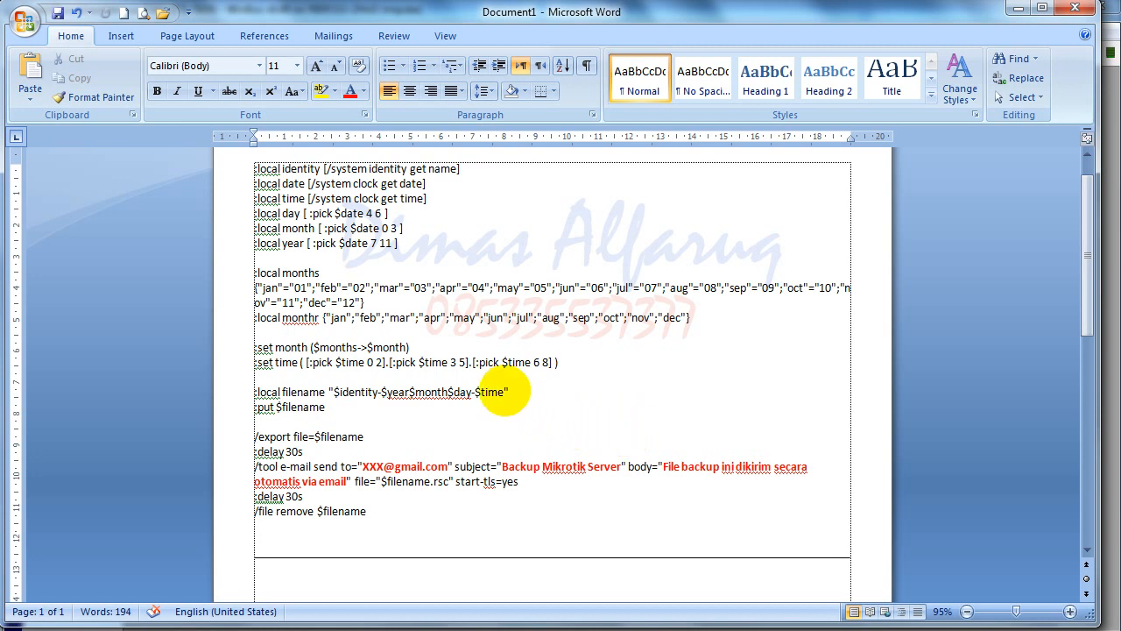
left_click_drag(254, 168, 413, 517)
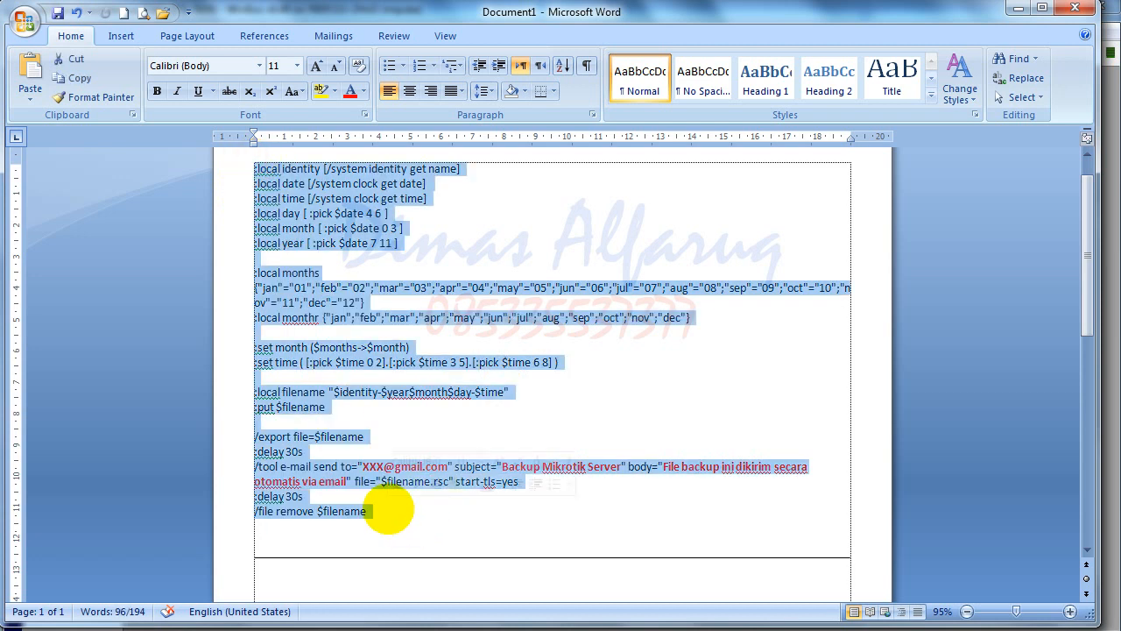
scroll(386, 506, "down", 3)
left_click(385, 507)
scroll(385, 506, "down", 4)
left_click_drag(249, 275, 480, 432)
scroll(430, 476, "up", 13)
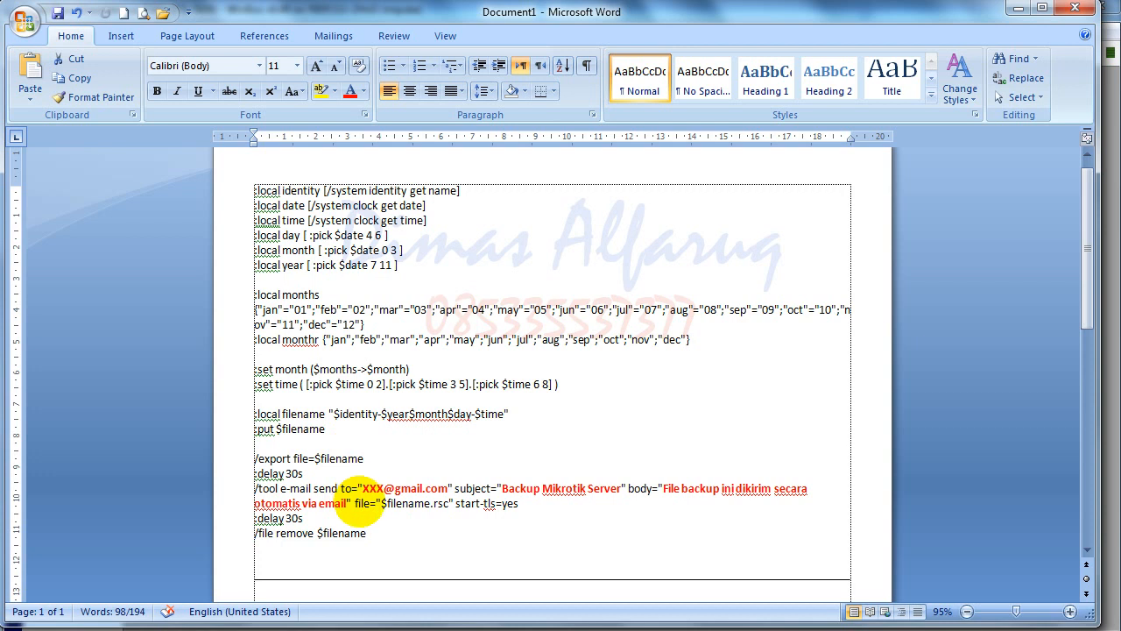
- Select the whole e-mail export script, deselect it, and move to its copy in Notepad++ 'new 6'
scroll(357, 531, "down", 1)
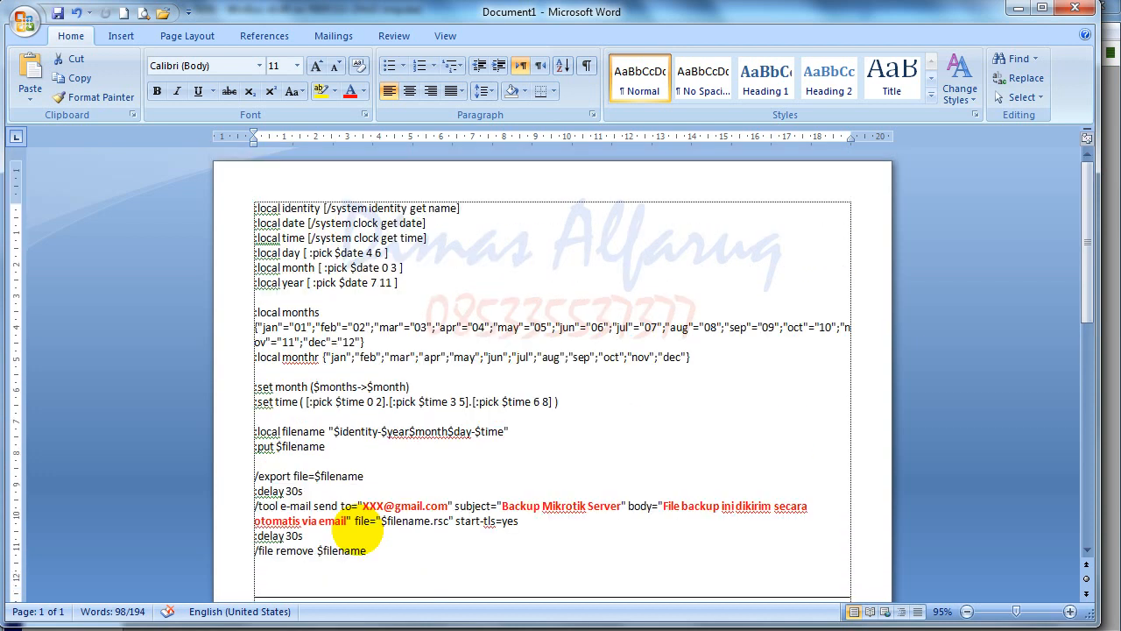
left_click(386, 487)
scroll(345, 508, "up", 2)
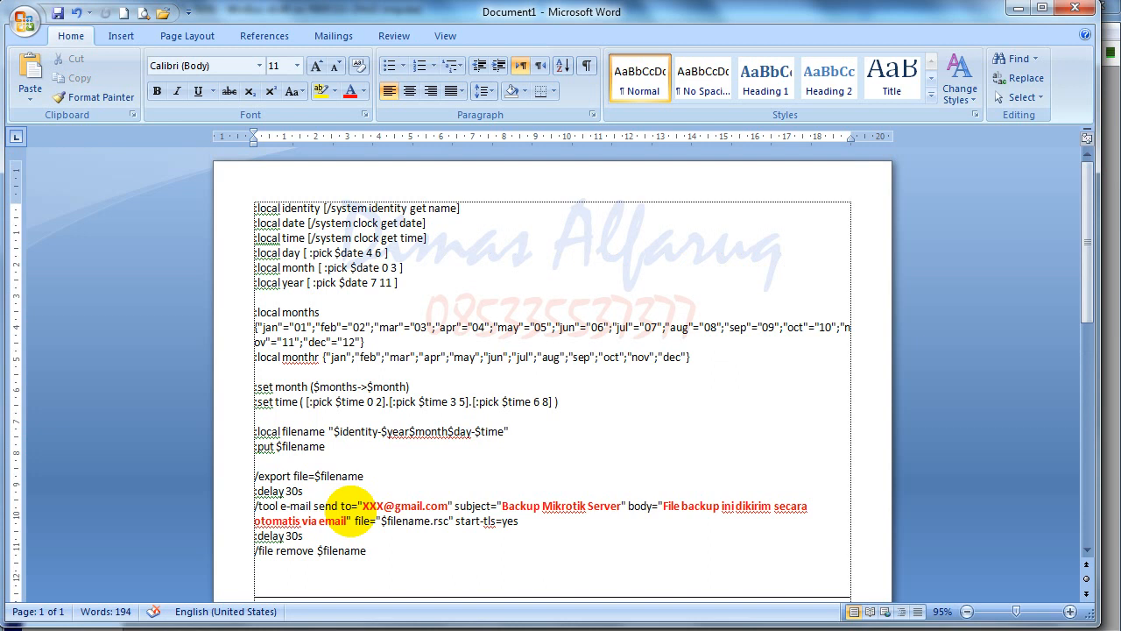
left_click_drag(252, 203, 372, 551)
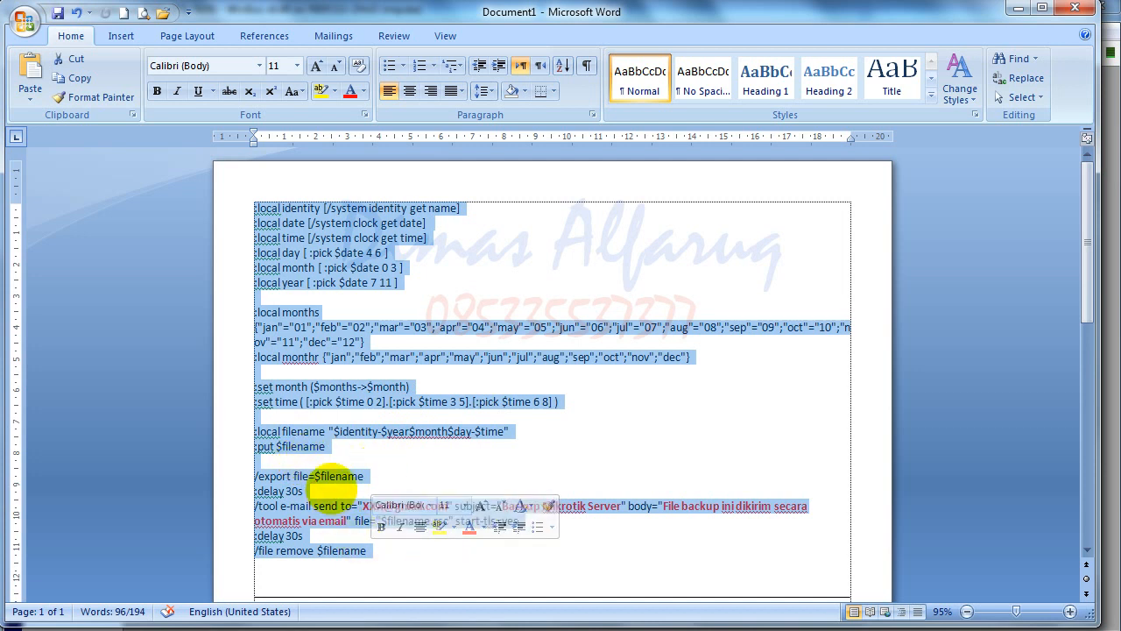
left_click(323, 475)
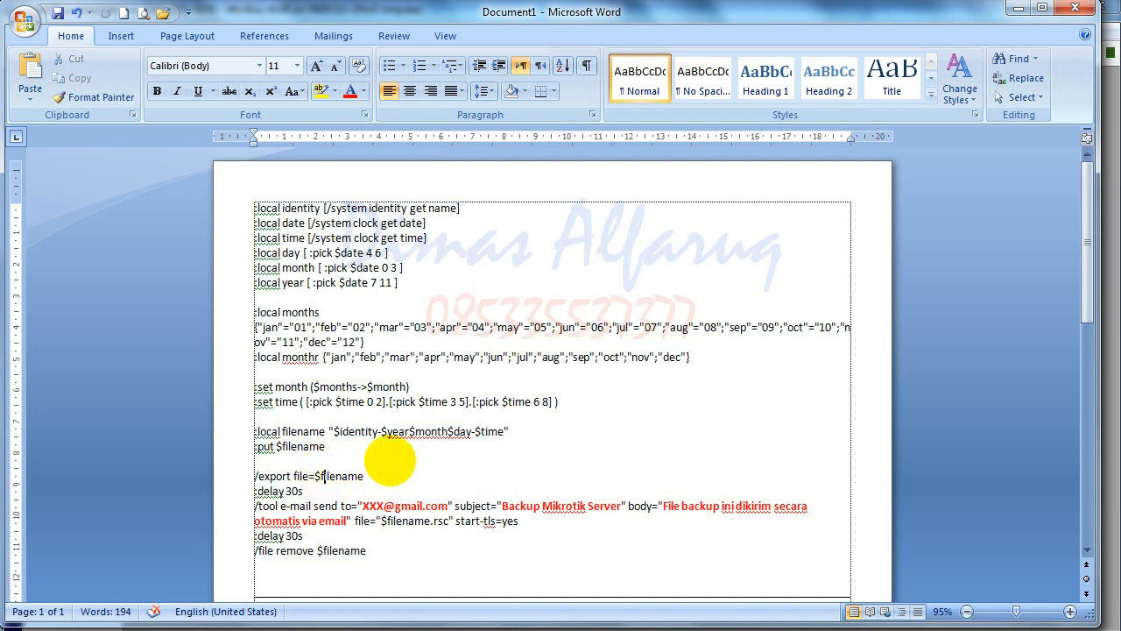
key("alt+Tab")
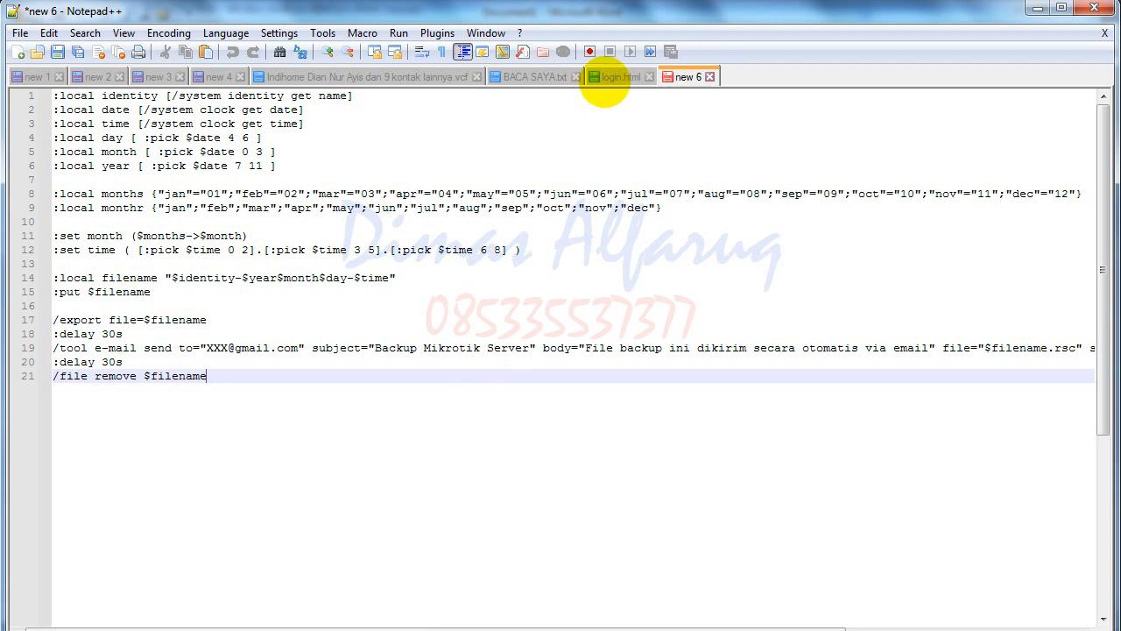
left_click(611, 77)
left_click(689, 77)
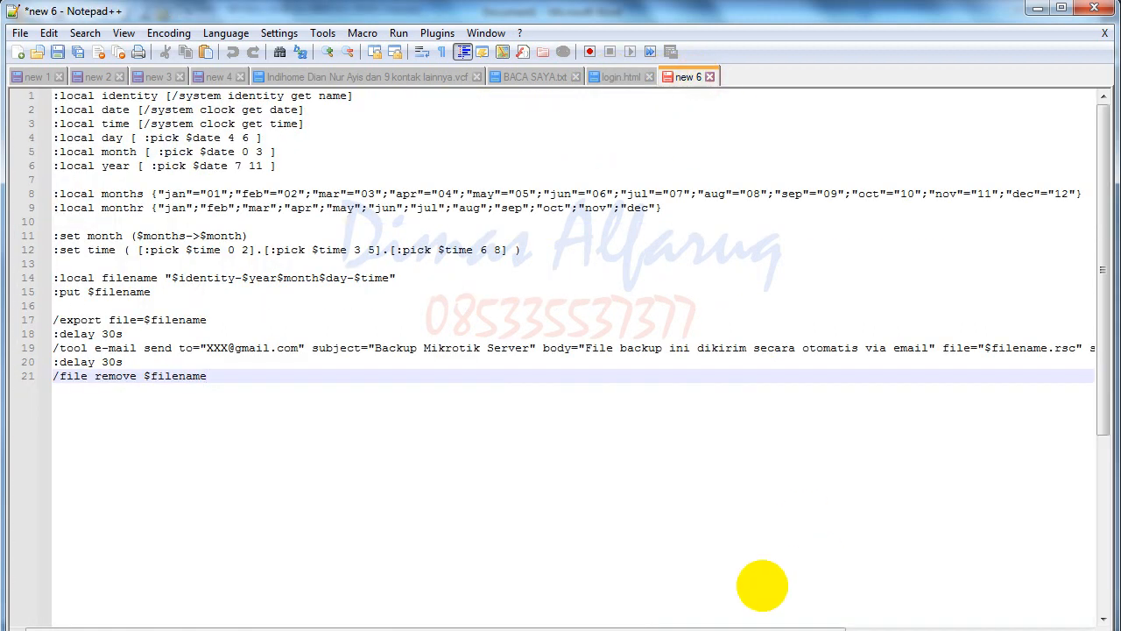
mouse_move(128, 630)
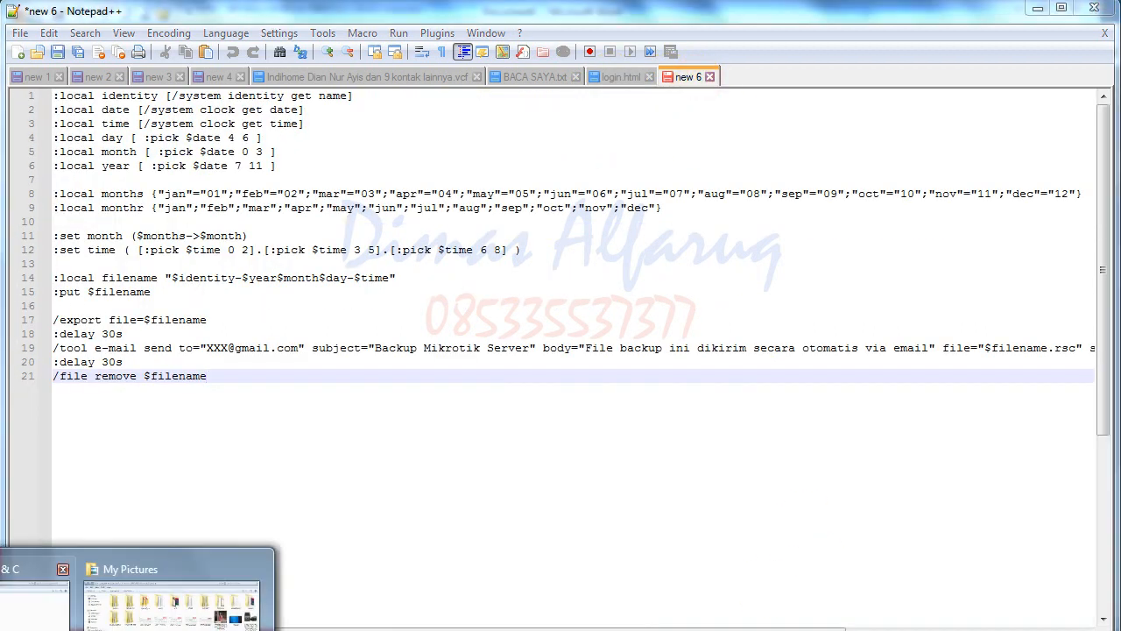
left_click(142, 611)
right_click(946, 392)
left_click(872, 73)
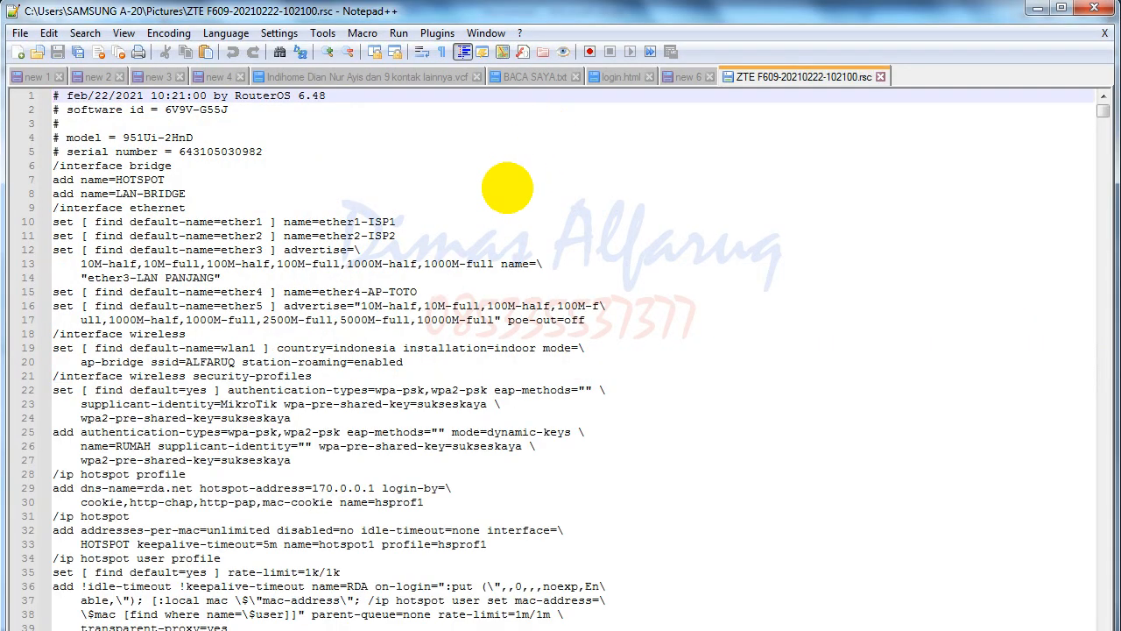
scroll(401, 303, "down", 12)
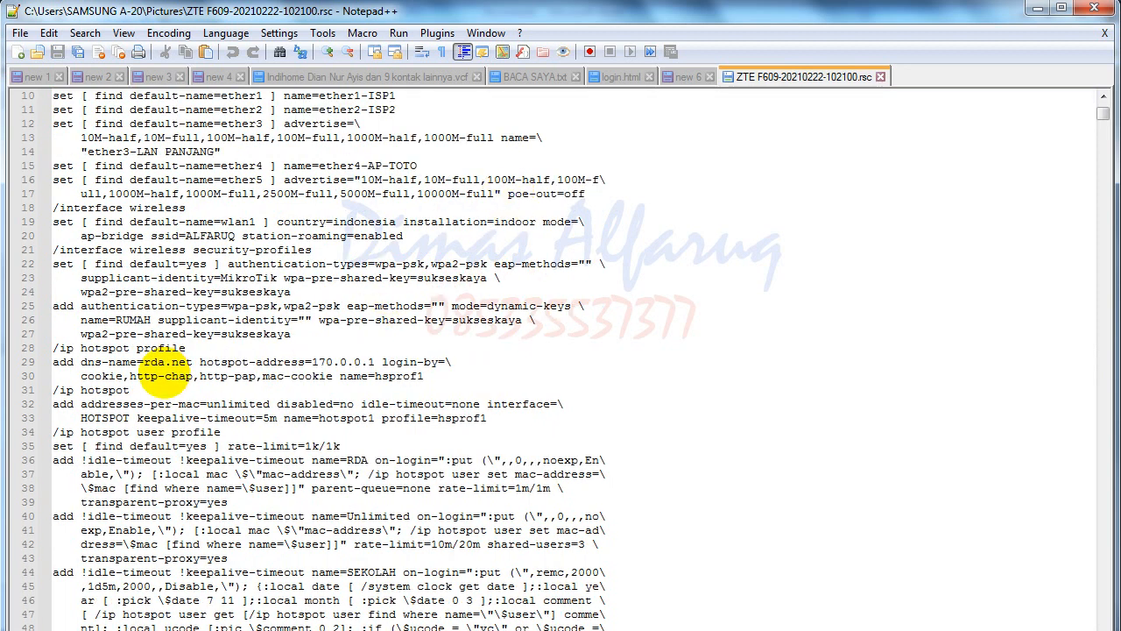
scroll(170, 366, "down", 6)
left_click_drag(166, 267, 223, 503)
scroll(223, 500, "down", 20)
scroll(221, 498, "down", 20)
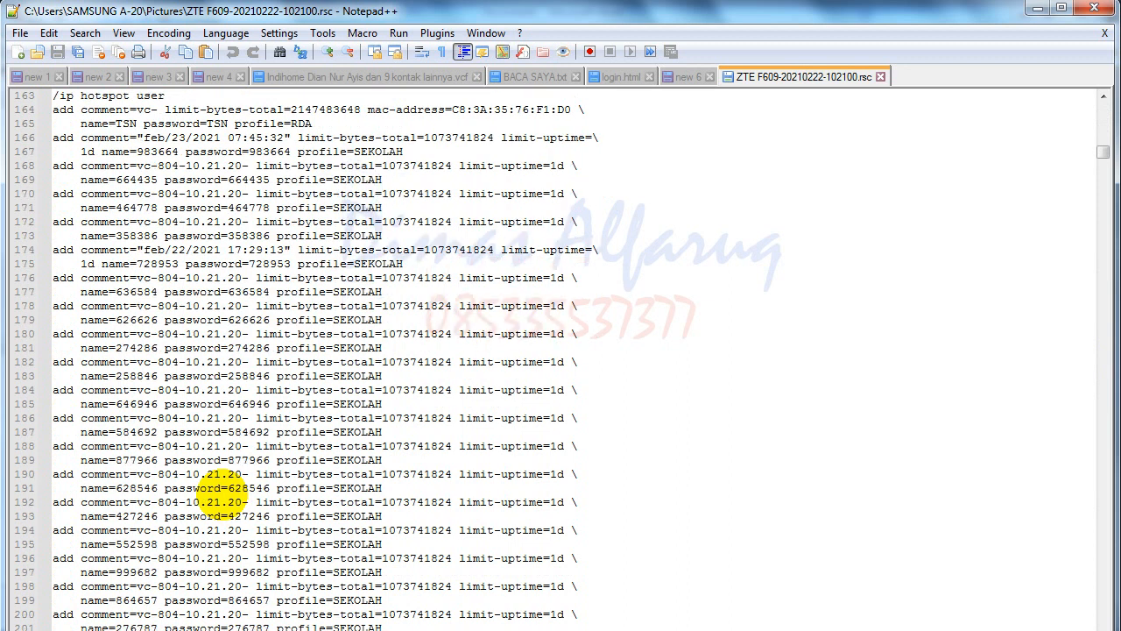
scroll(220, 496, "down", 20)
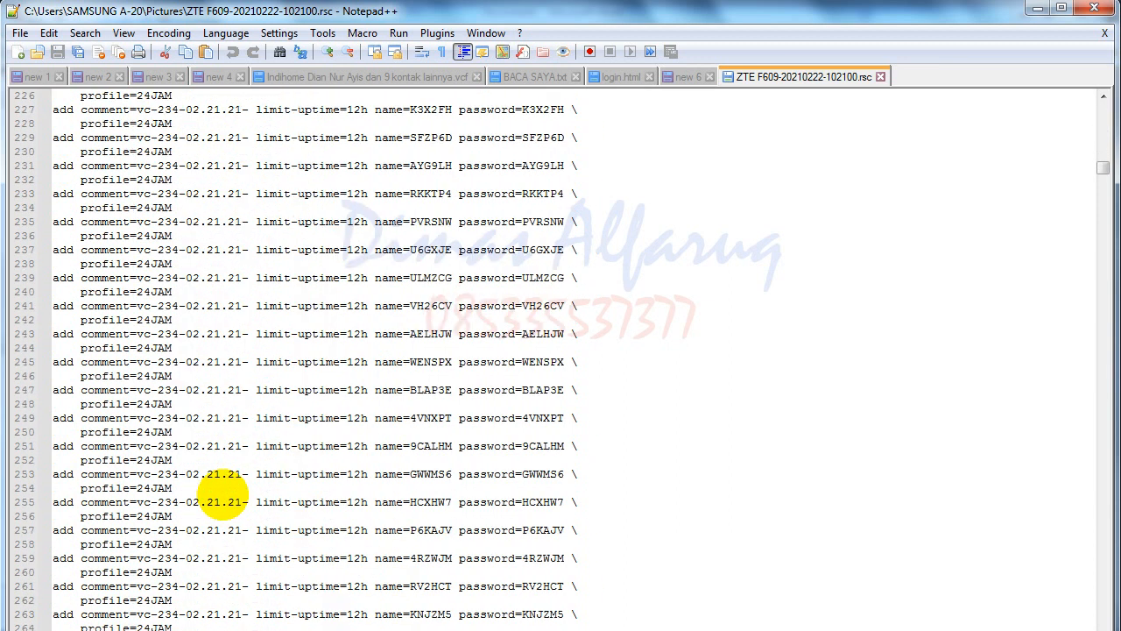
scroll(223, 493, "down", 14)
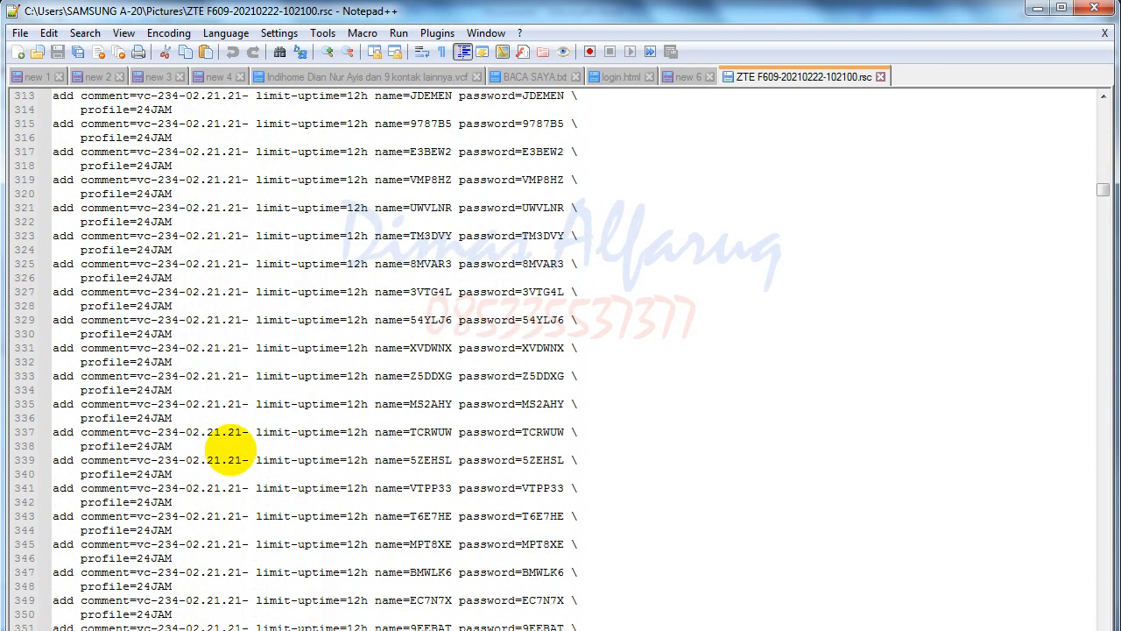
scroll(232, 442, "down", 6)
scroll(232, 441, "down", 20)
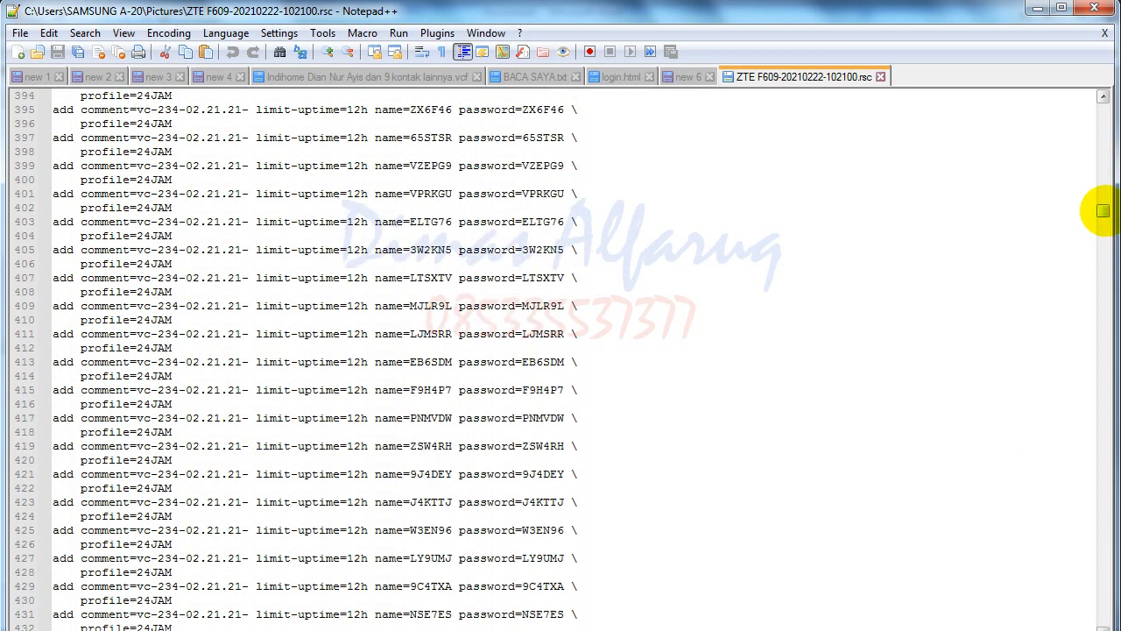
left_click_drag(1103, 210, 1103, 100)
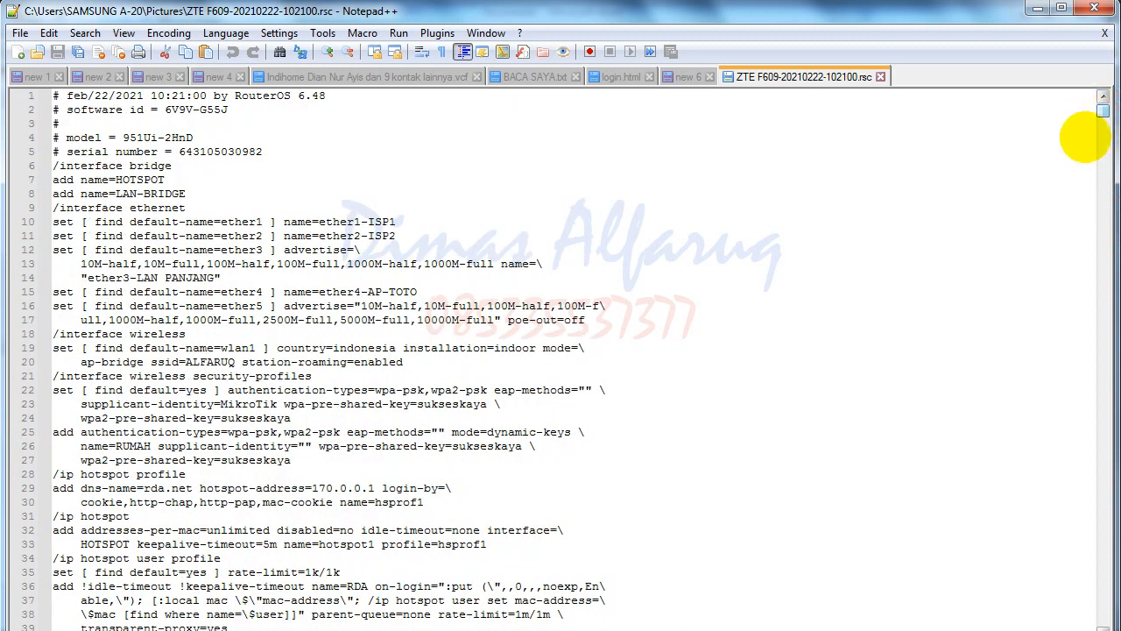
scroll(376, 412, "down", 10)
scroll(333, 447, "up", 1)
scroll(302, 460, "up", 8)
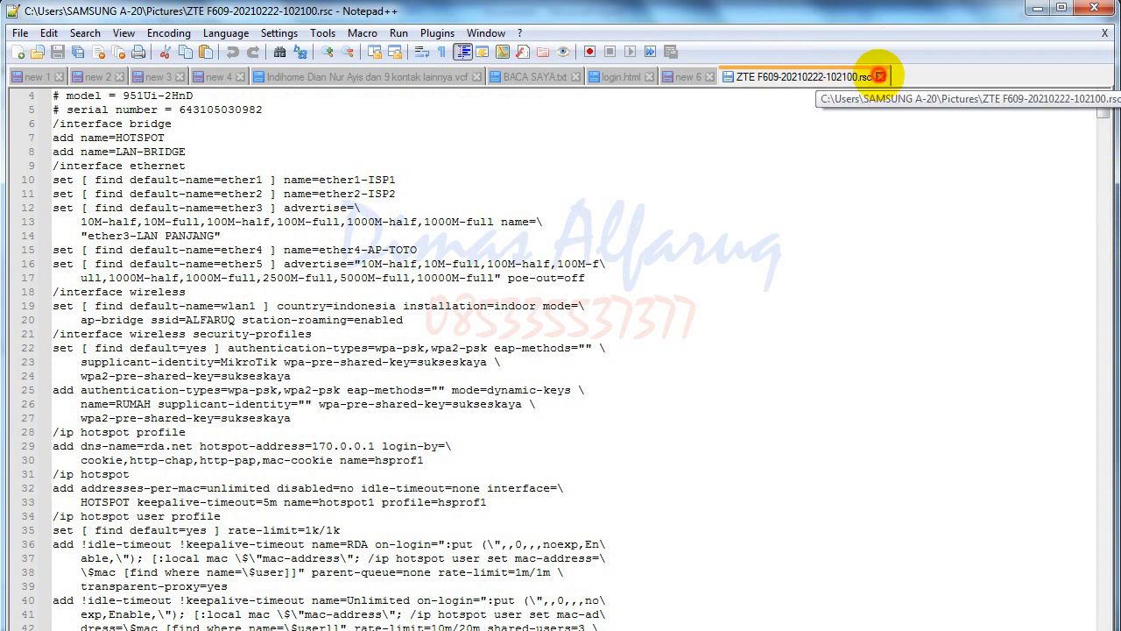
left_click(881, 77)
scroll(403, 403, "down", 3)
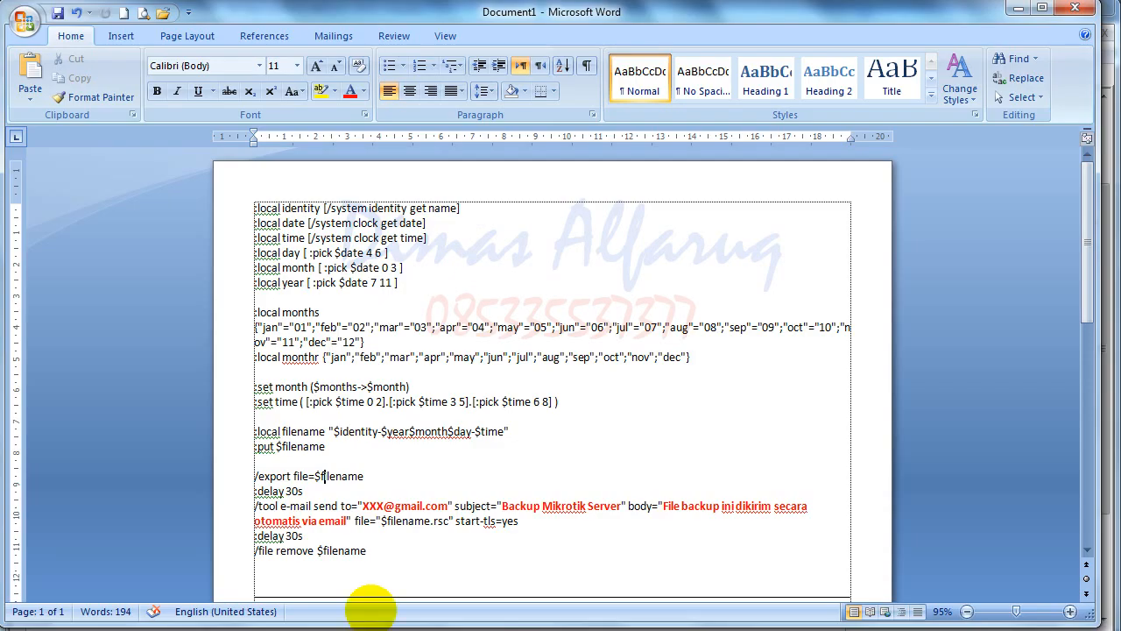
- Scroll down to the second script copy using /system backup save, then return to WinBox
scroll(359, 579, "down", 6)
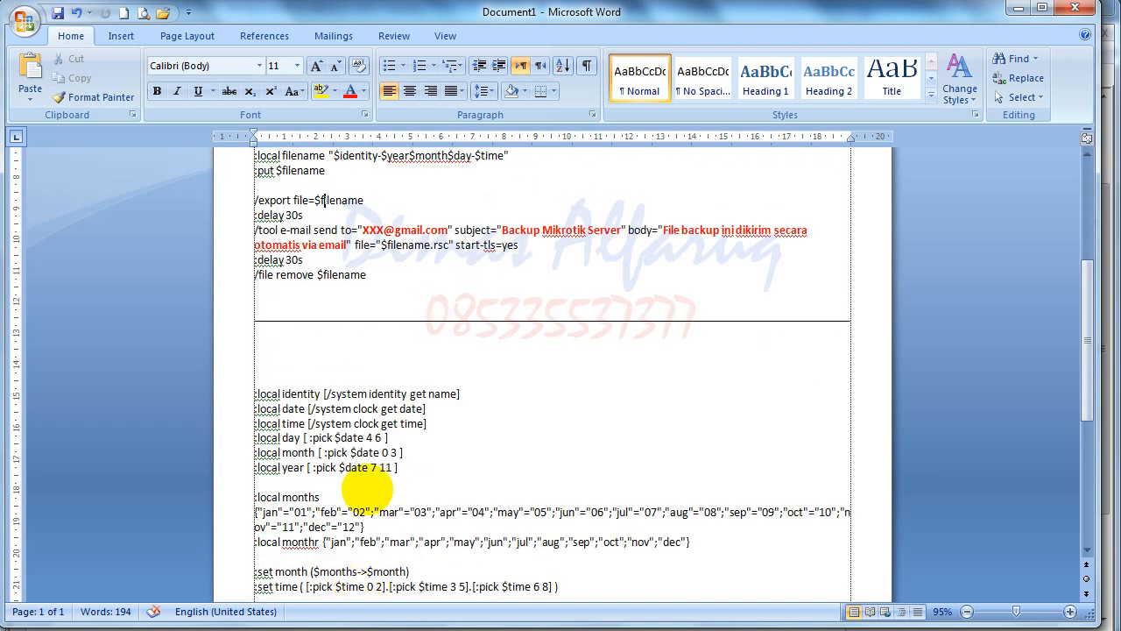
scroll(369, 483, "down", 2)
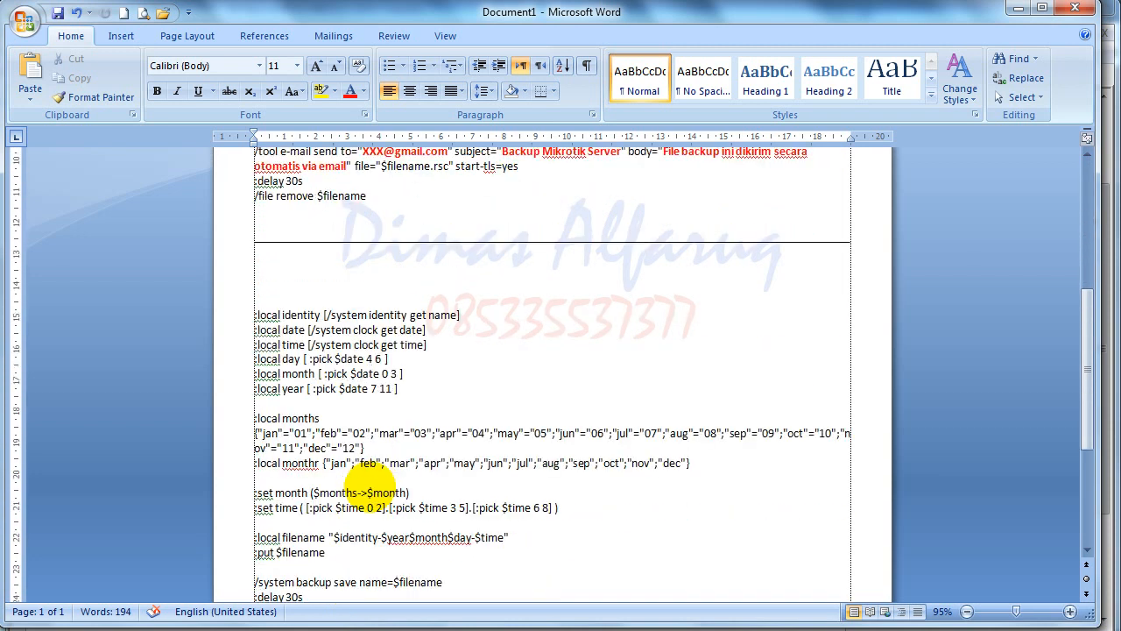
scroll(361, 481, "down", 2)
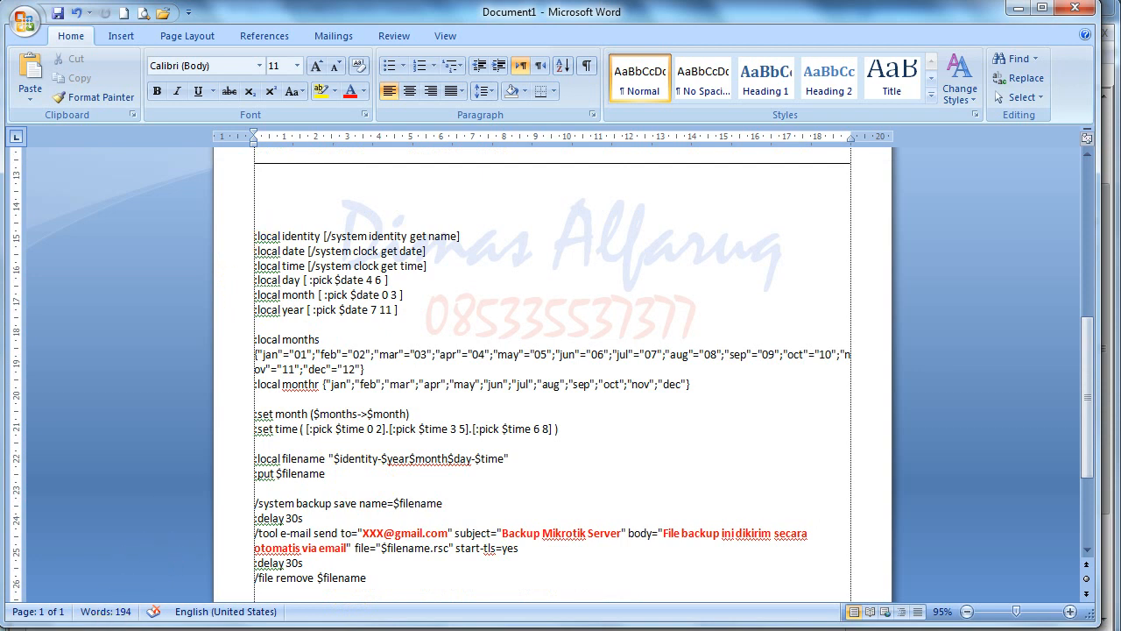
left_click(104, 630)
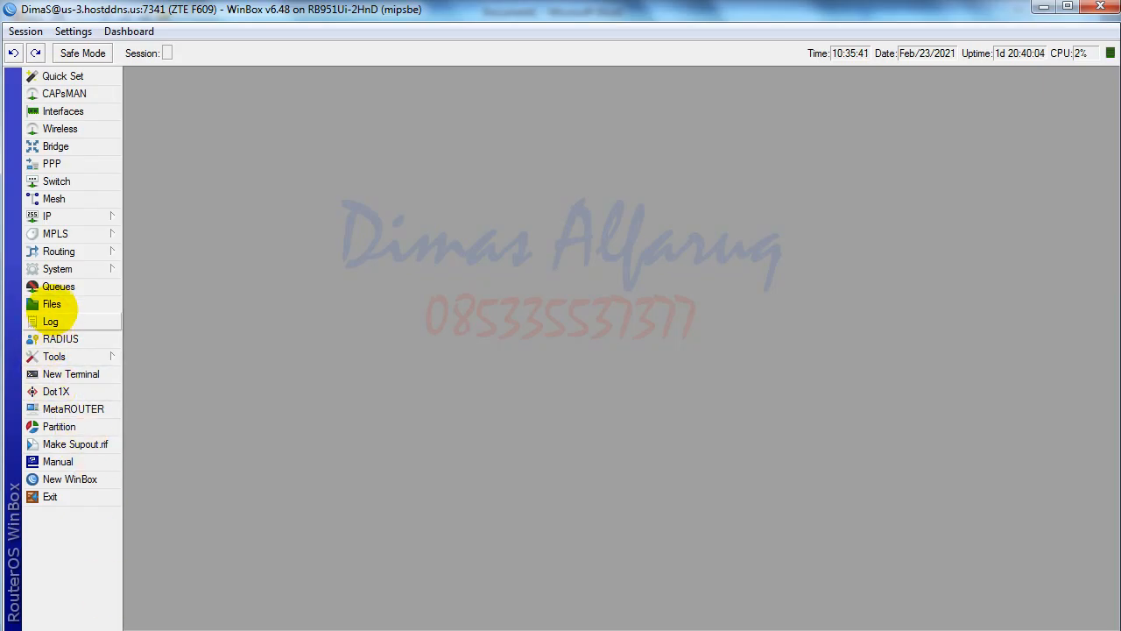
left_click(51, 304)
left_click(562, 99)
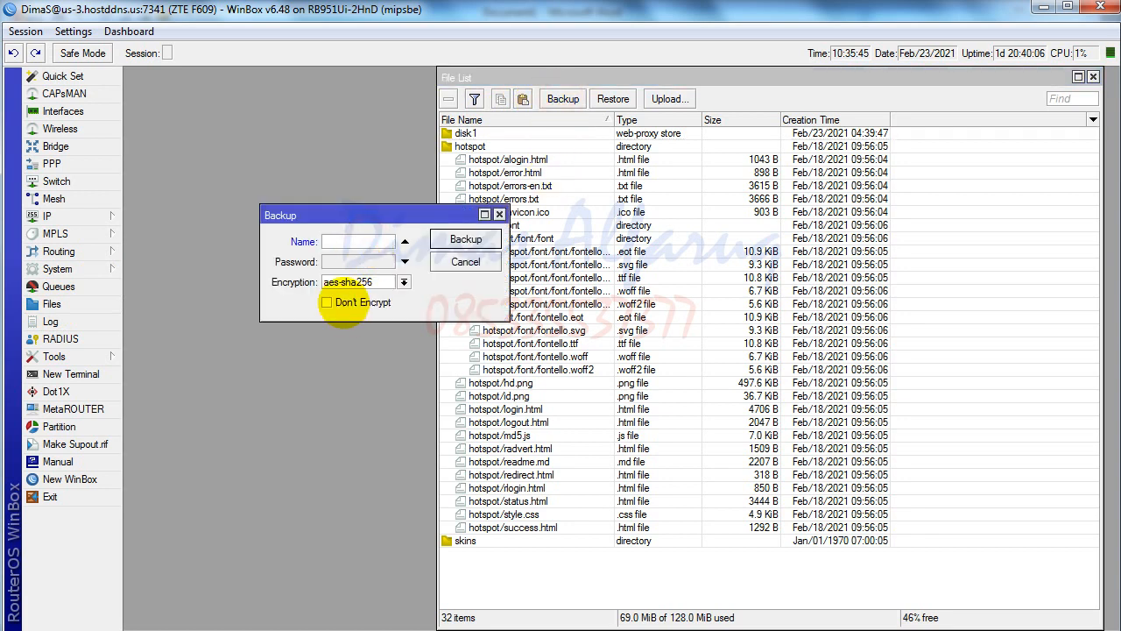
left_click(327, 303)
left_click(348, 242)
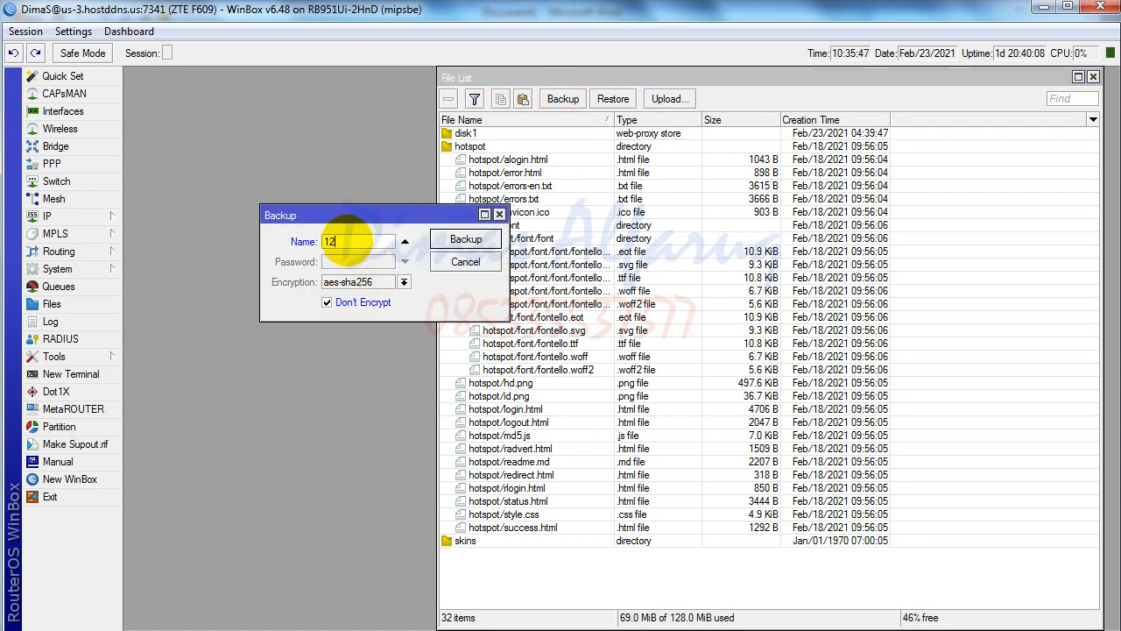
type("1234")
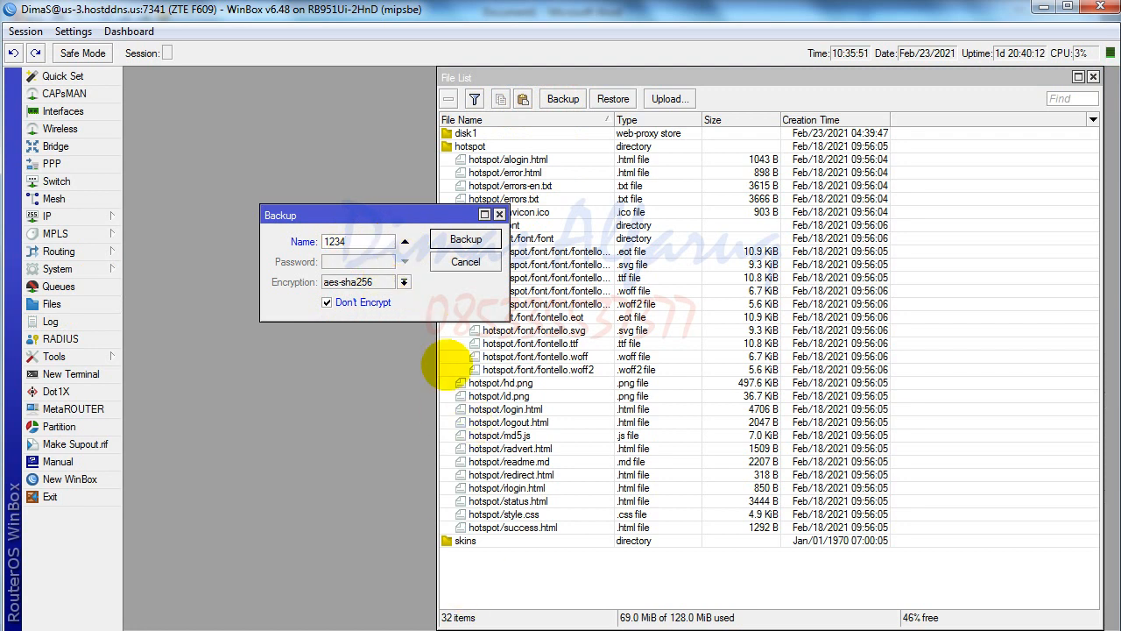
left_click(465, 239)
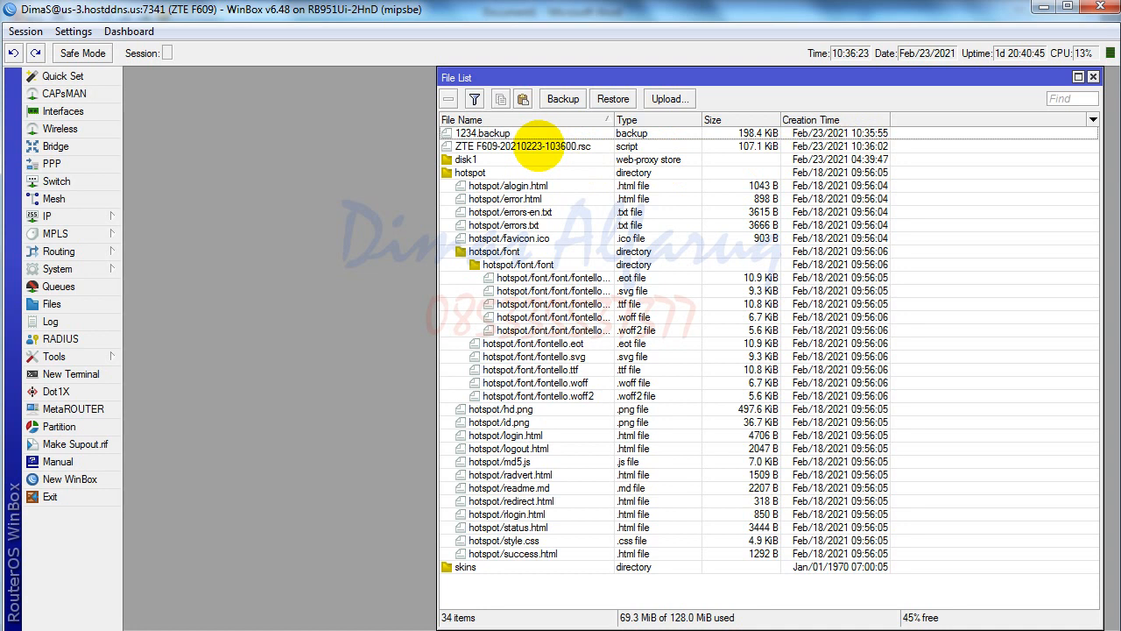
left_click(539, 147)
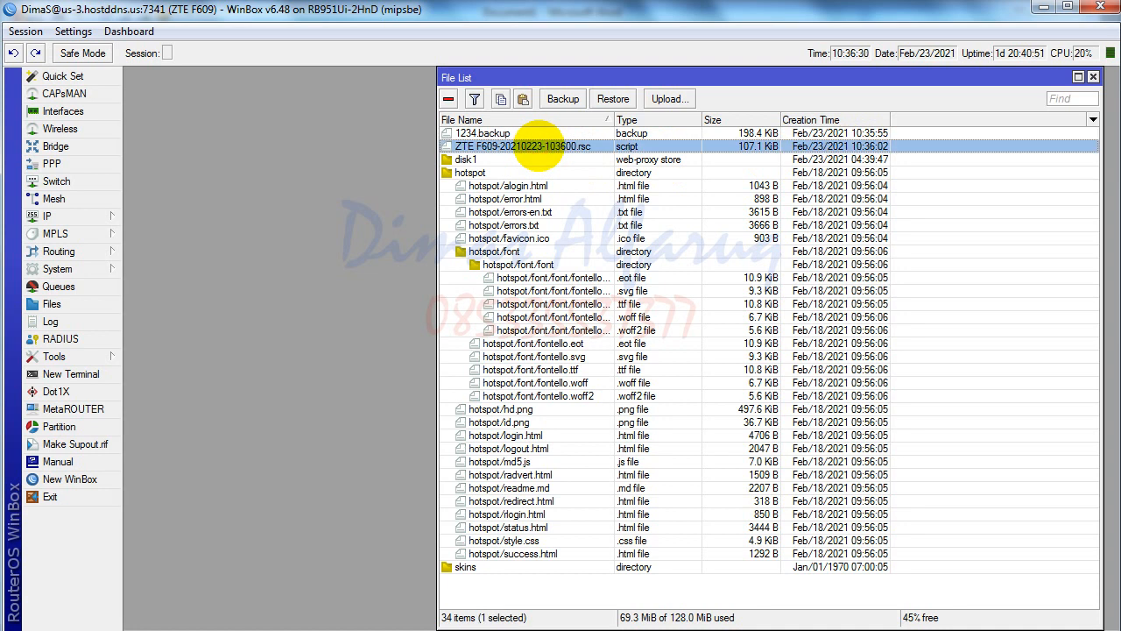
key("Delete")
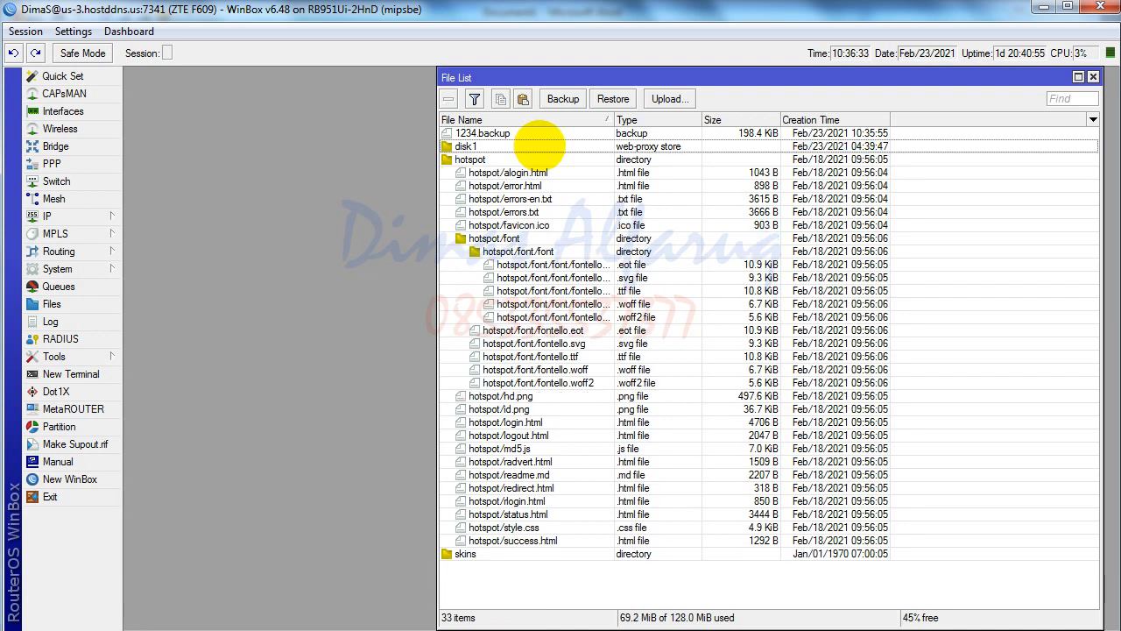
- Bring the Word script forward, dismiss the browser notification, and place the caret in the script
left_click(411, 630)
scroll(396, 399, "down", 3)
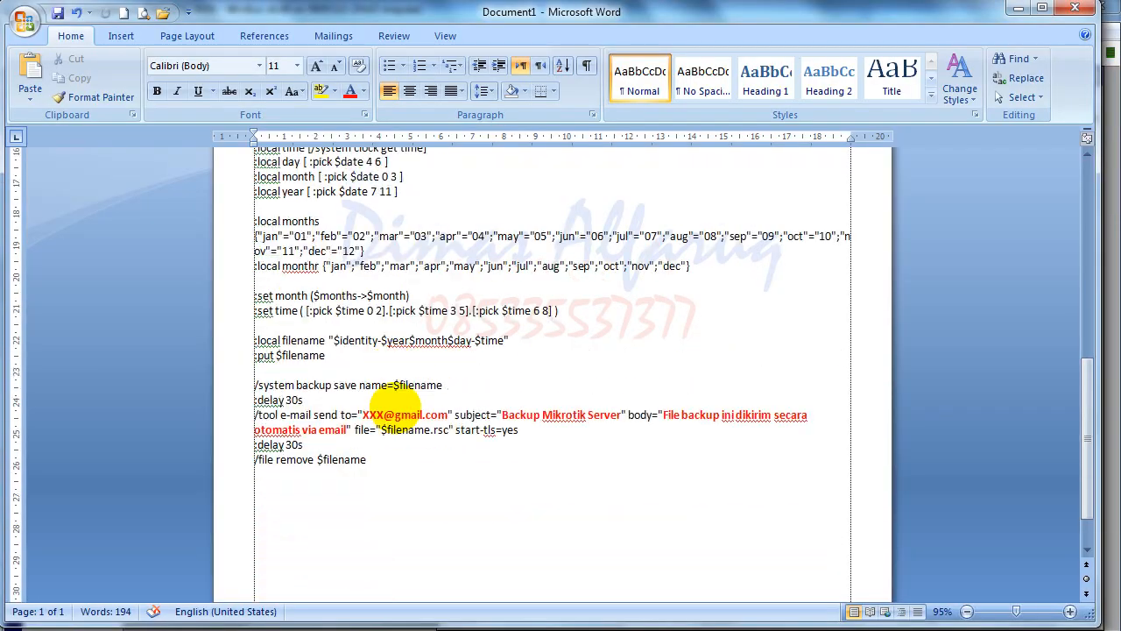
scroll(410, 425, "up", 1)
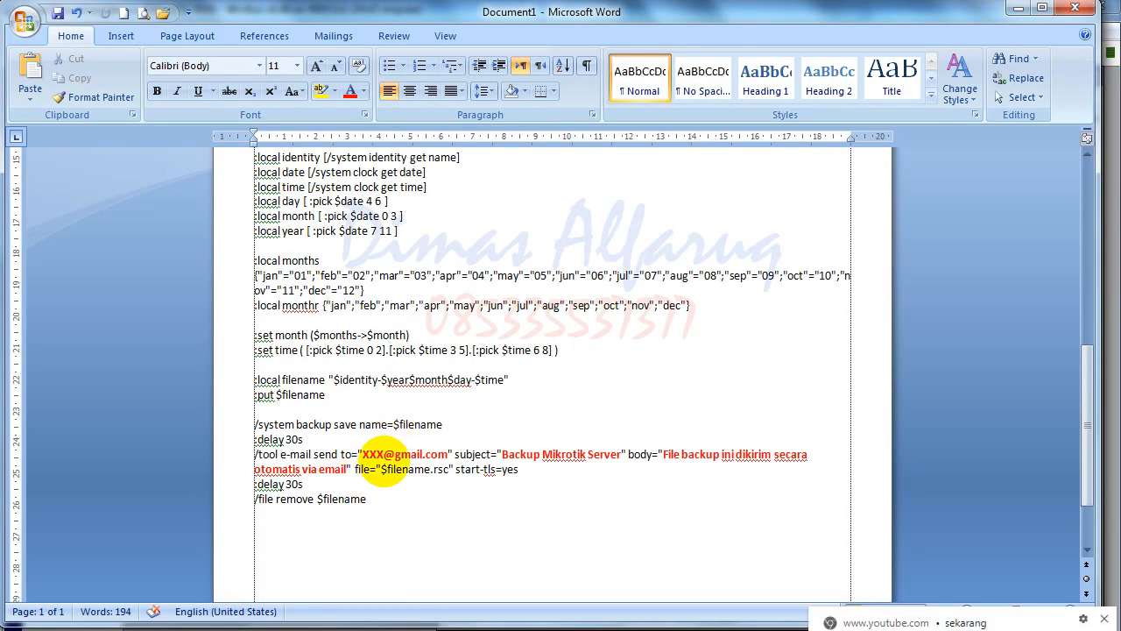
left_click(1103, 618)
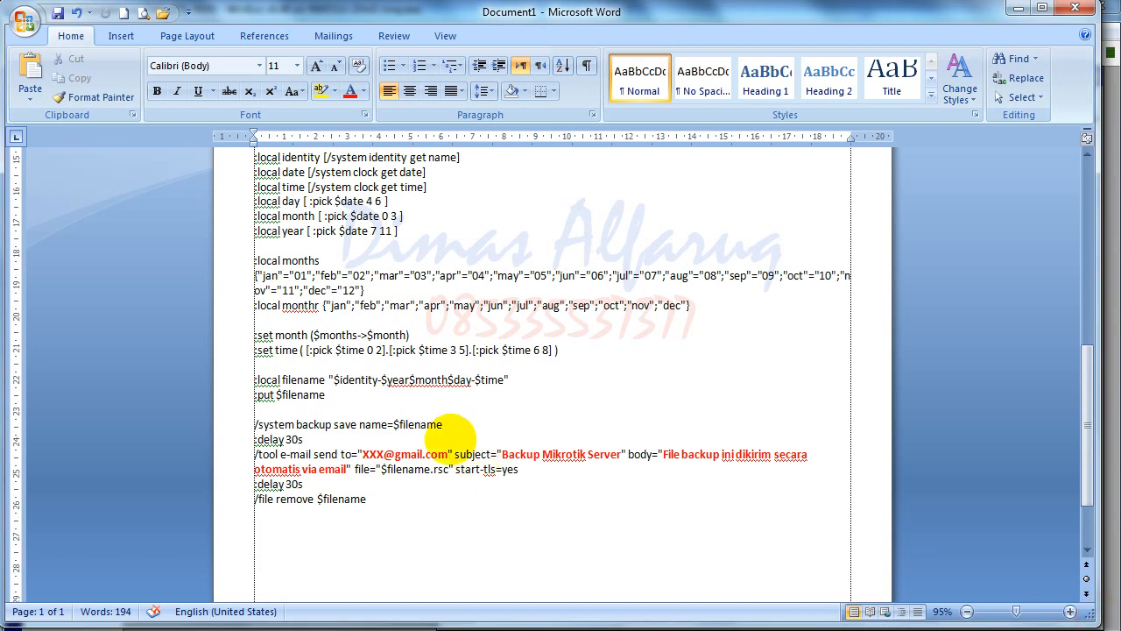
scroll(337, 473, "up", 12)
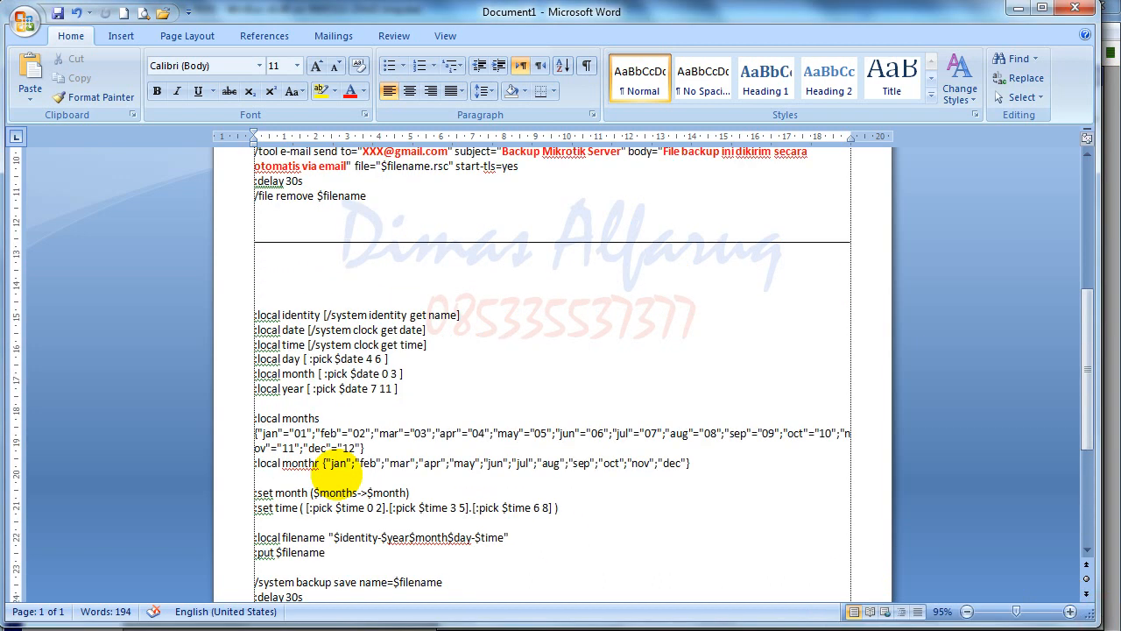
left_click(334, 351)
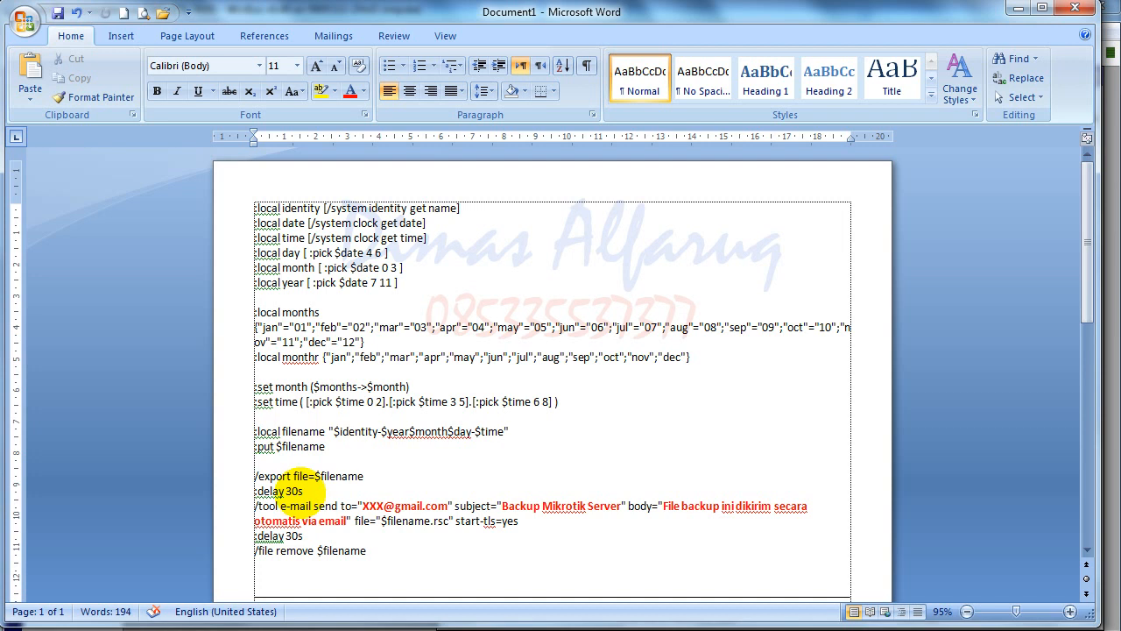
- Check the /export file=$filename line and e-mail command, then return to the WinBox file list
left_click_drag(254, 505, 531, 526)
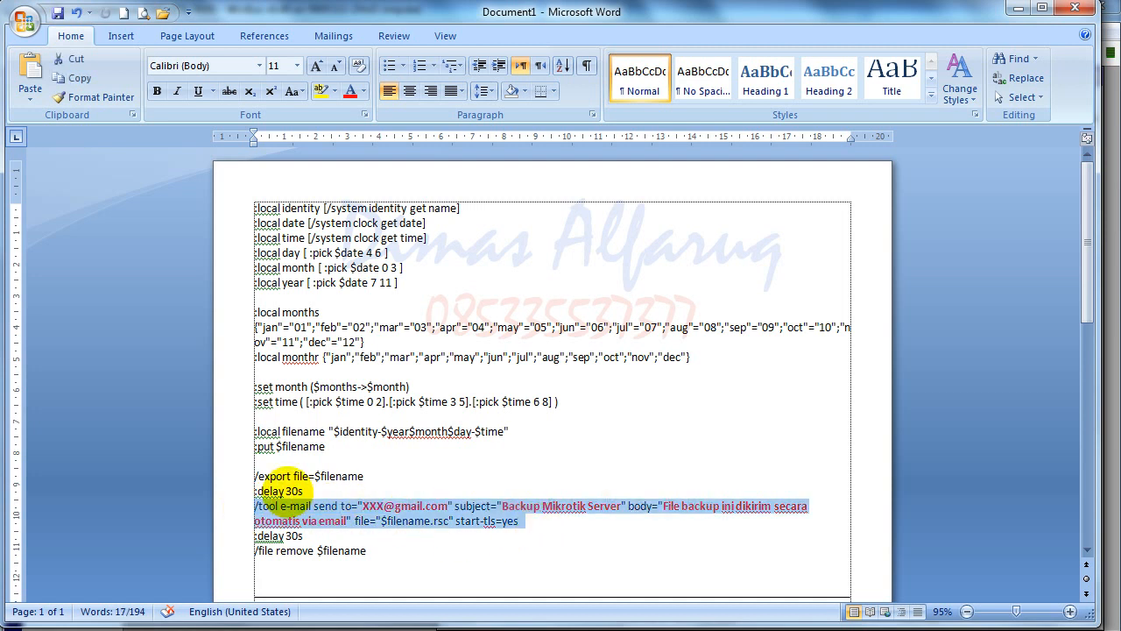
left_click(282, 488)
left_click(231, 477)
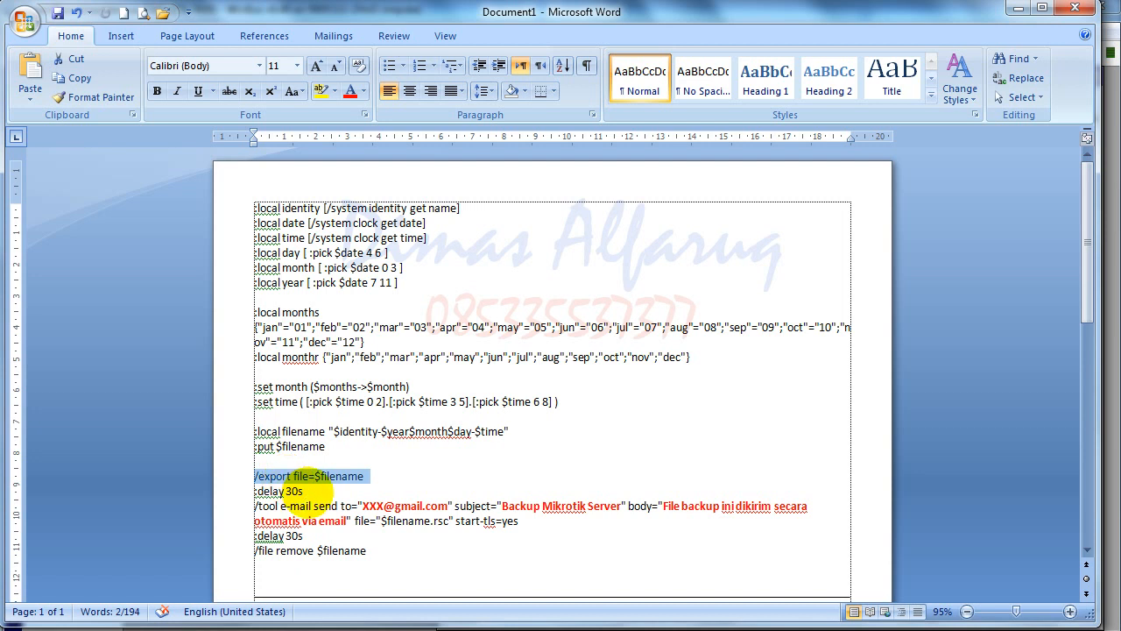
left_click(233, 506)
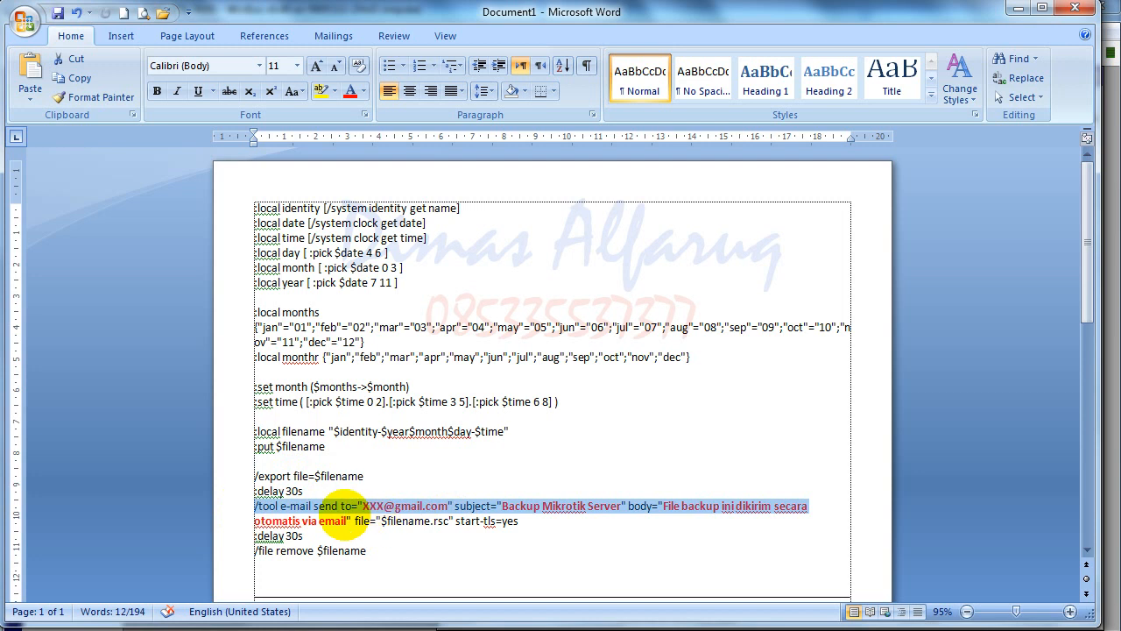
left_click(550, 475)
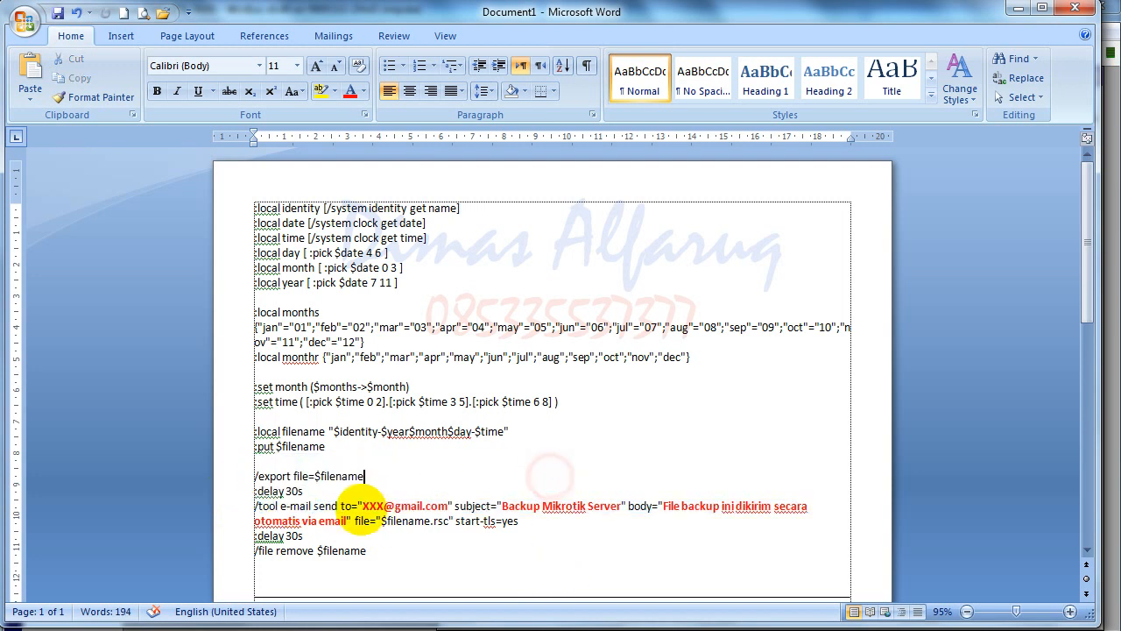
scroll(303, 464, "down", 1)
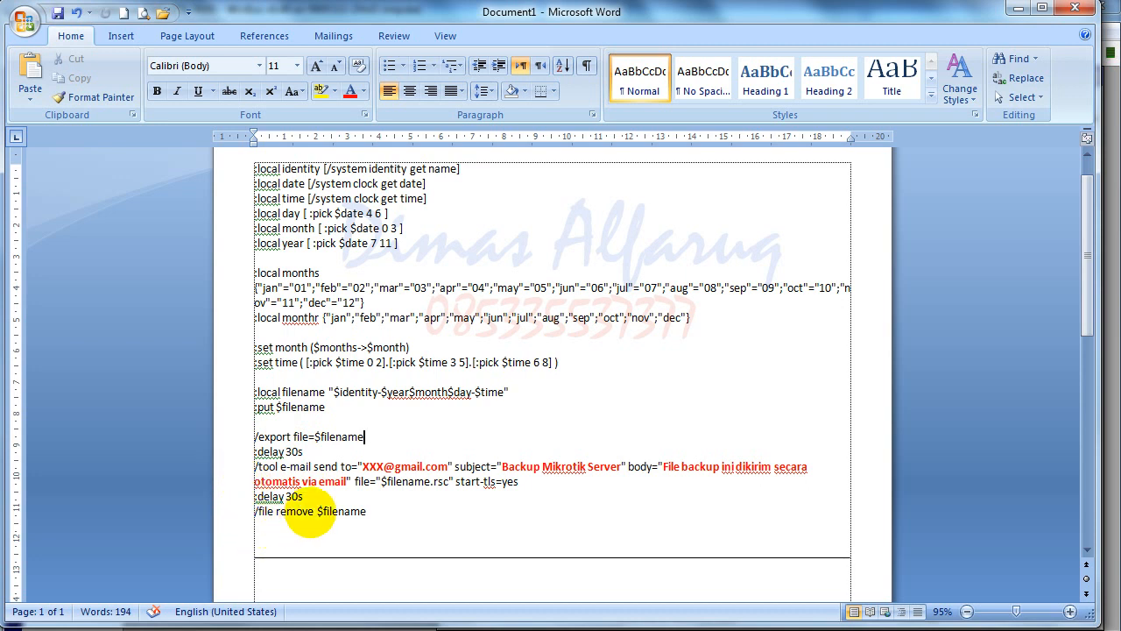
left_click(214, 629)
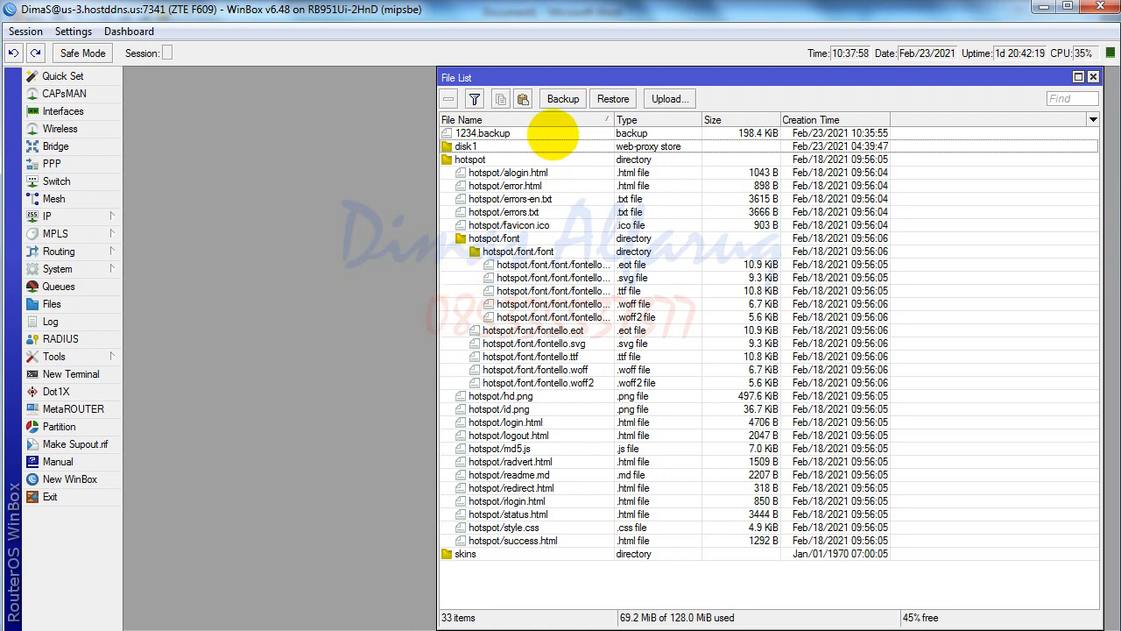
- Remove 1234.backup from the router's File List, leaving 32 items, then go back to Word
left_click(552, 134)
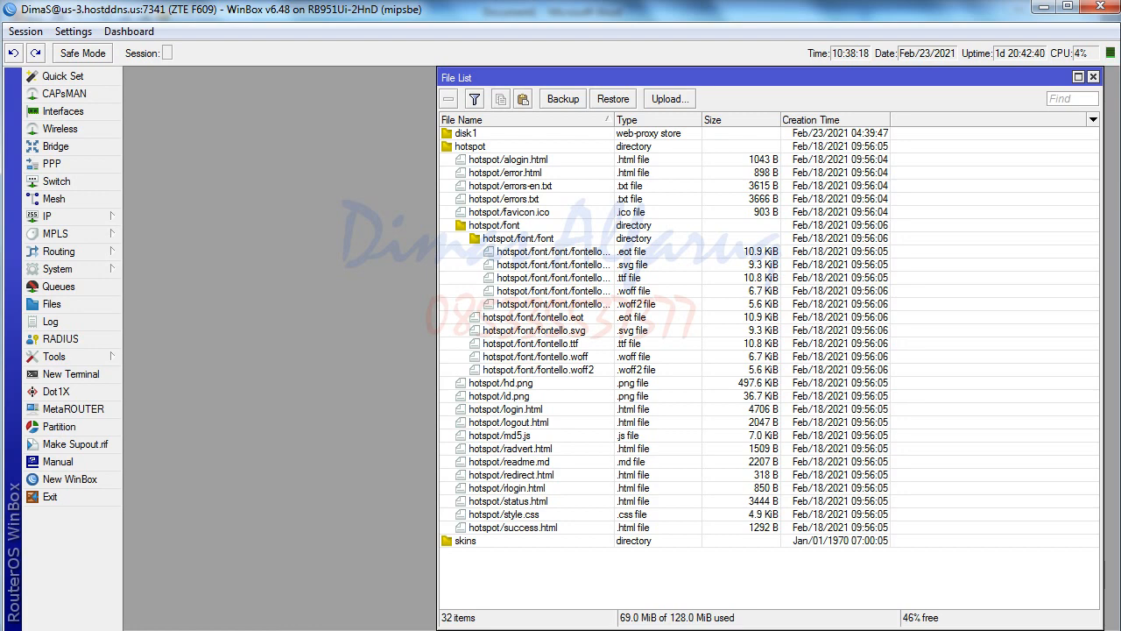
left_click(355, 604)
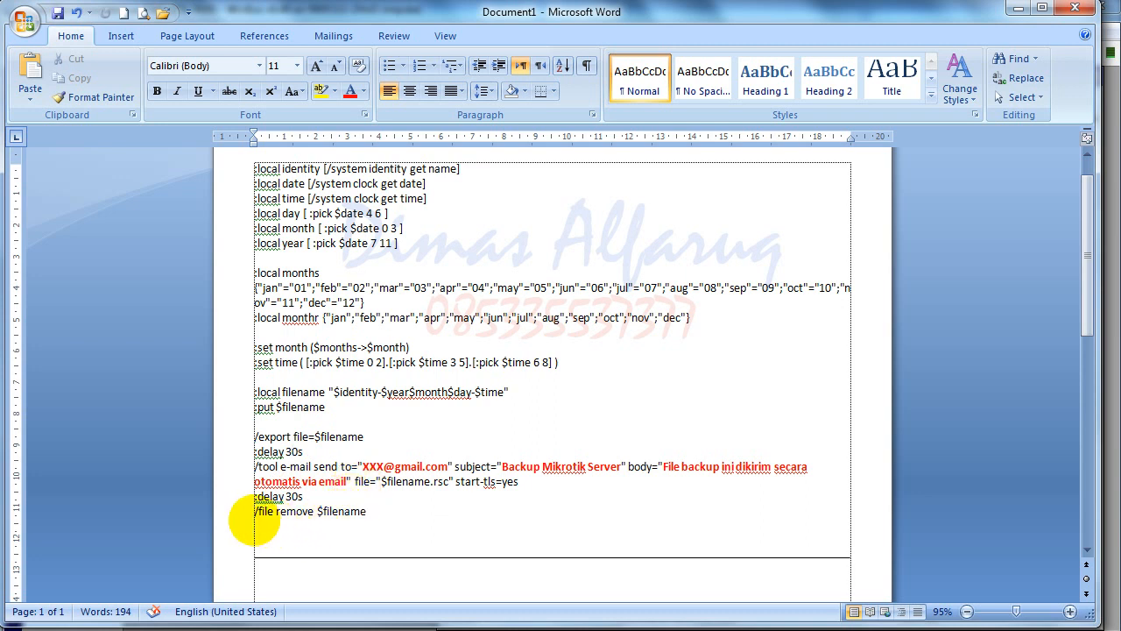
- Select the final /file remove $filename line and scroll past the end of the script
left_click_drag(244, 517, 398, 513)
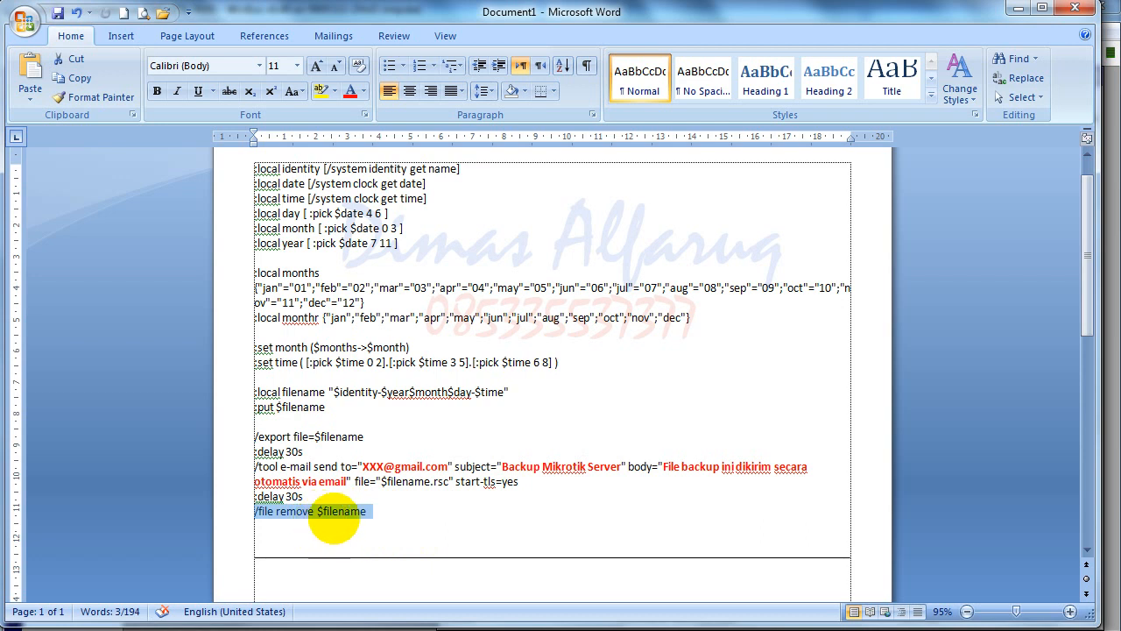
scroll(354, 526, "down", 3)
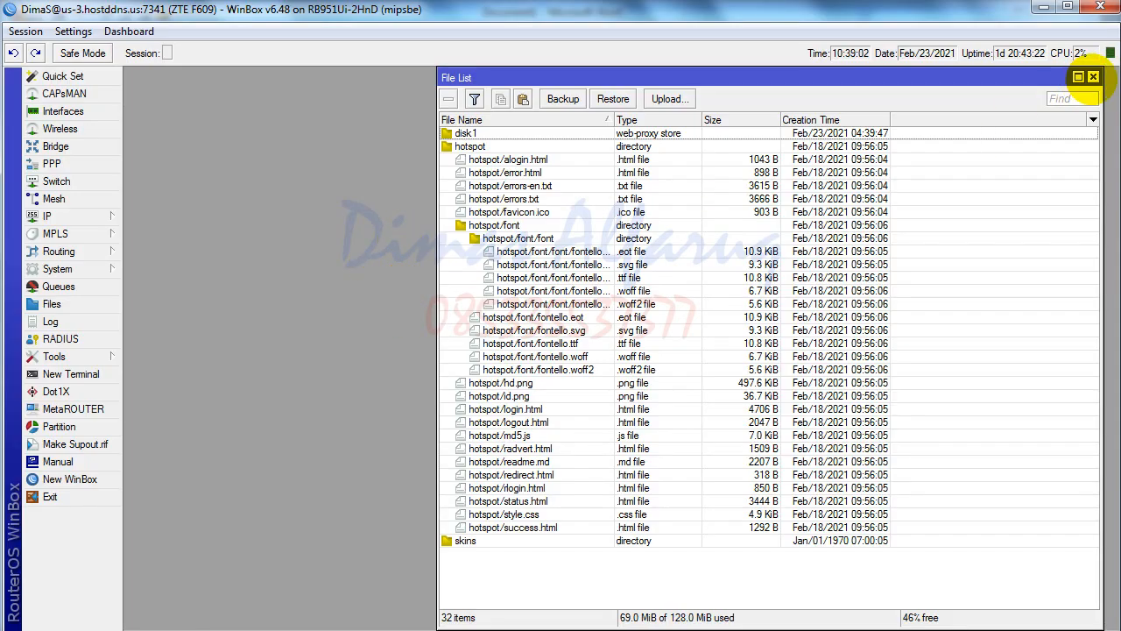
- Close File List and open the Email_Backup task from System > Scheduler for editing
left_click(1094, 77)
left_click(110, 252)
left_click(105, 252)
left_click(75, 271)
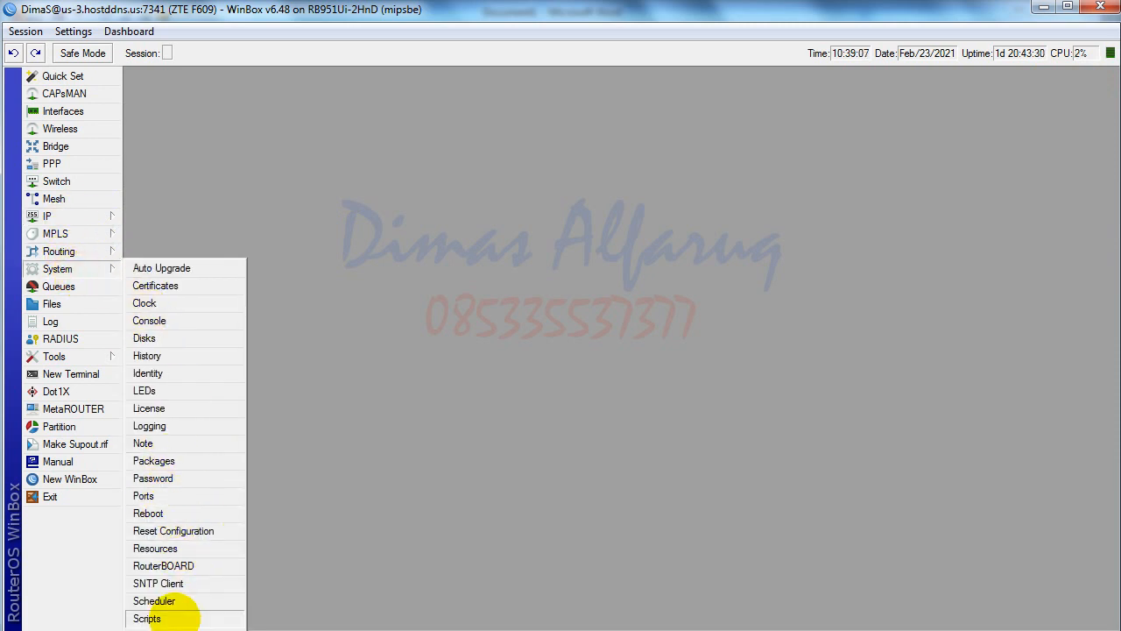
left_click(173, 602)
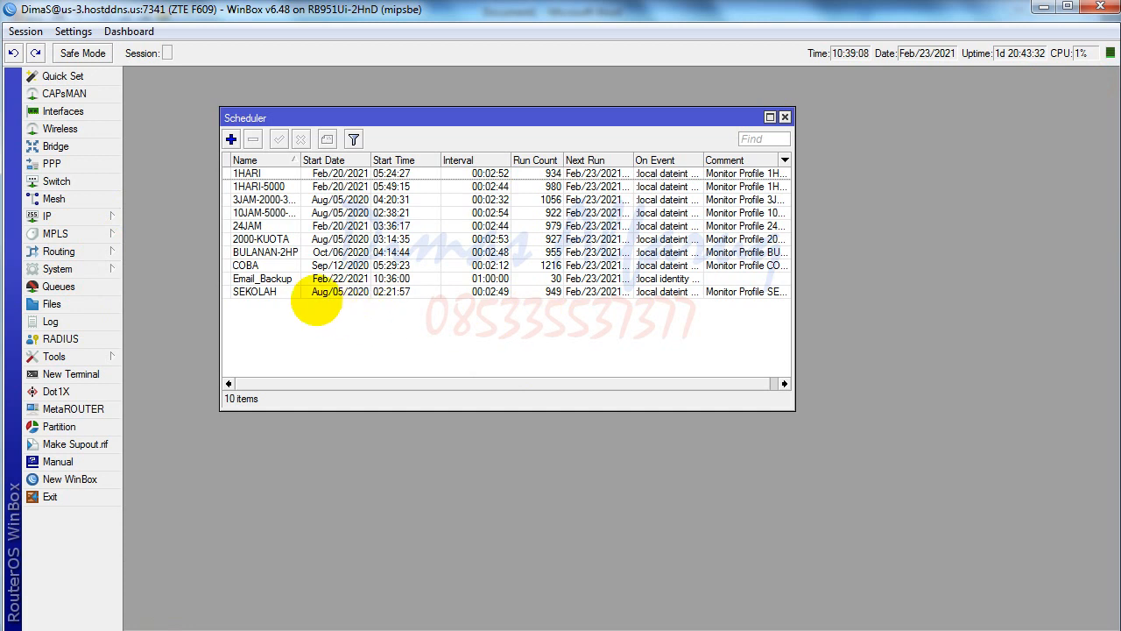
double_click(262, 278)
double_click(620, 196)
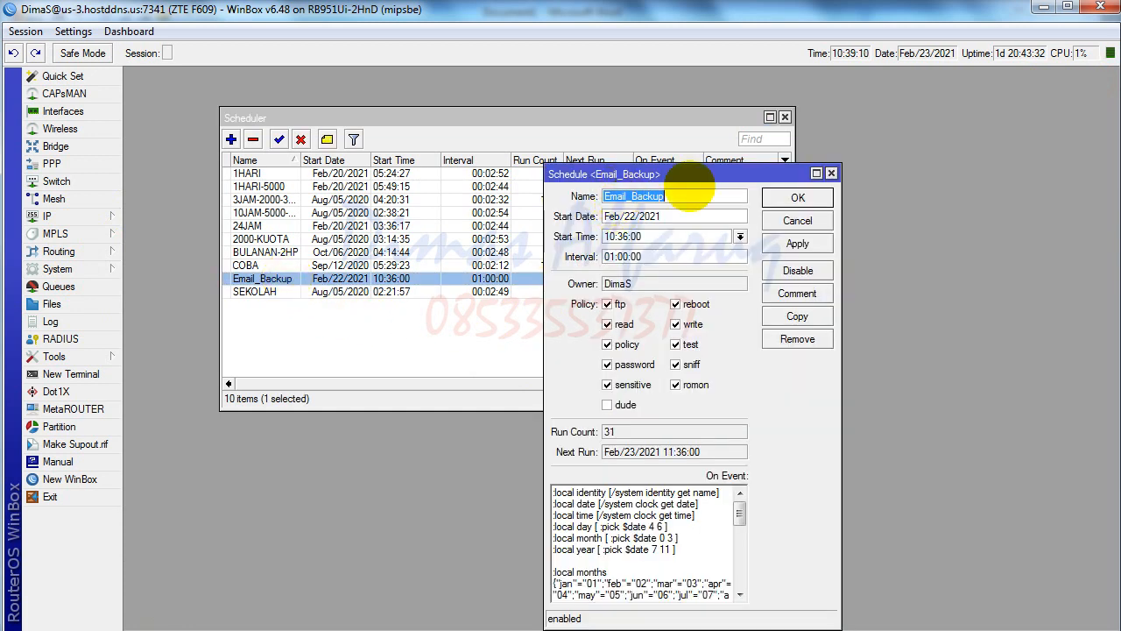
left_click_drag(613, 173, 469, 118)
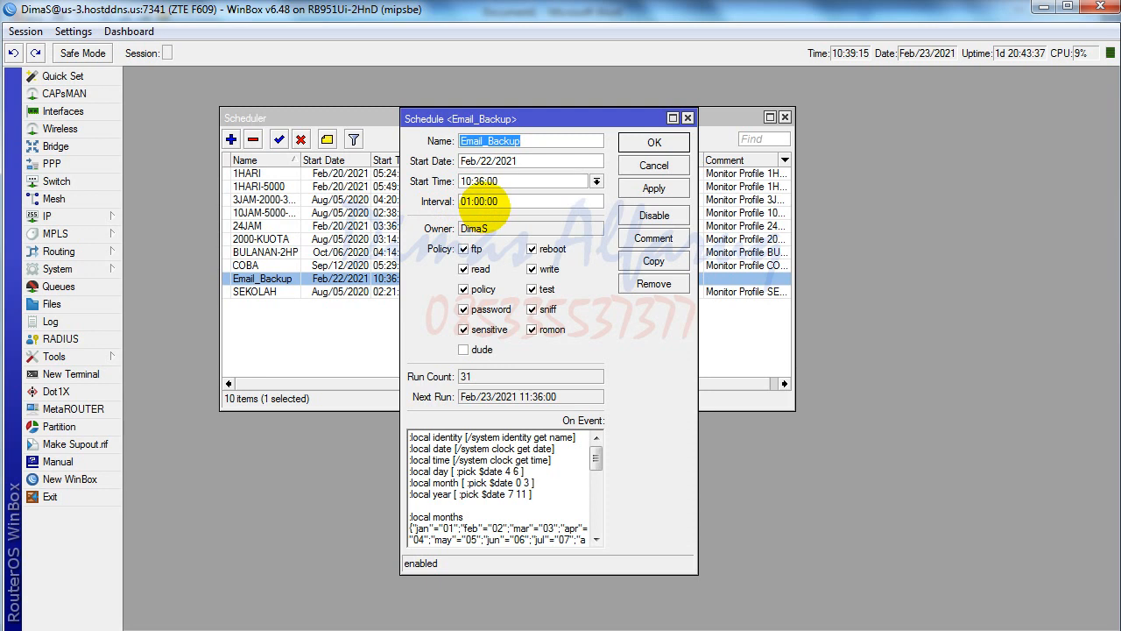
- Set Email_Backup's start to Feb/23/2021 10:40:00, apply, and save
double_click(484, 201)
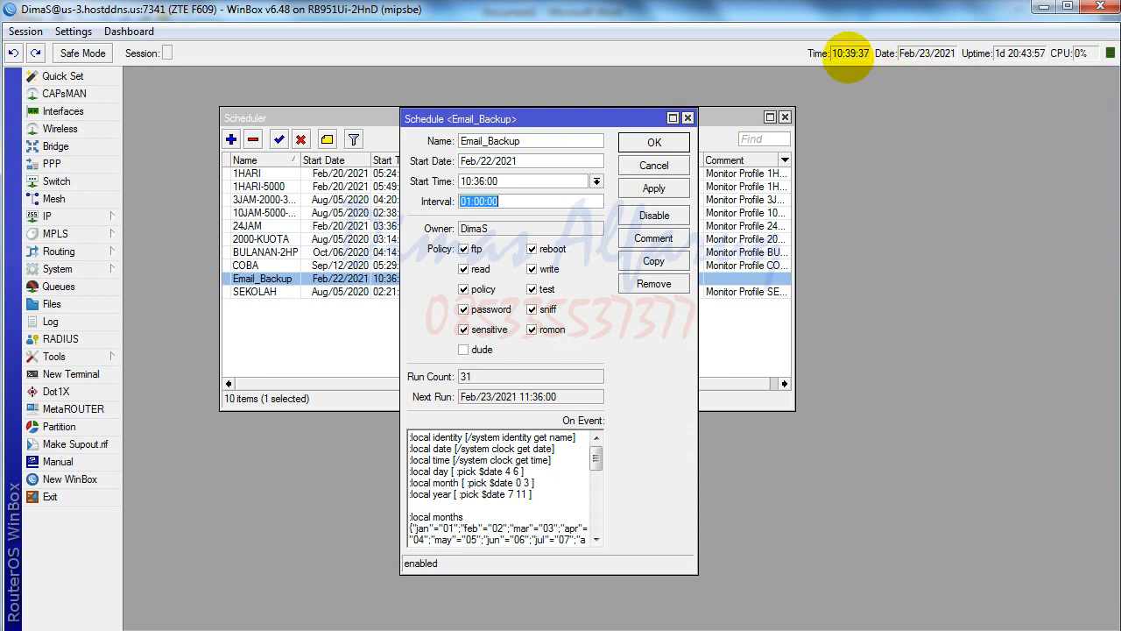
left_click(483, 181)
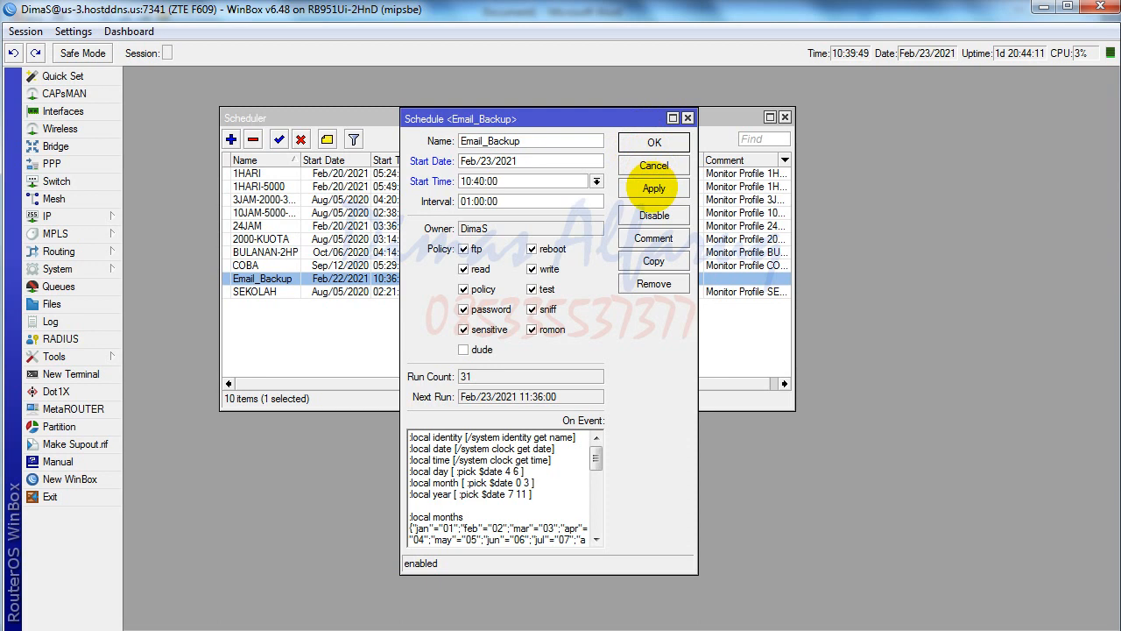
left_click(653, 187)
left_click(654, 141)
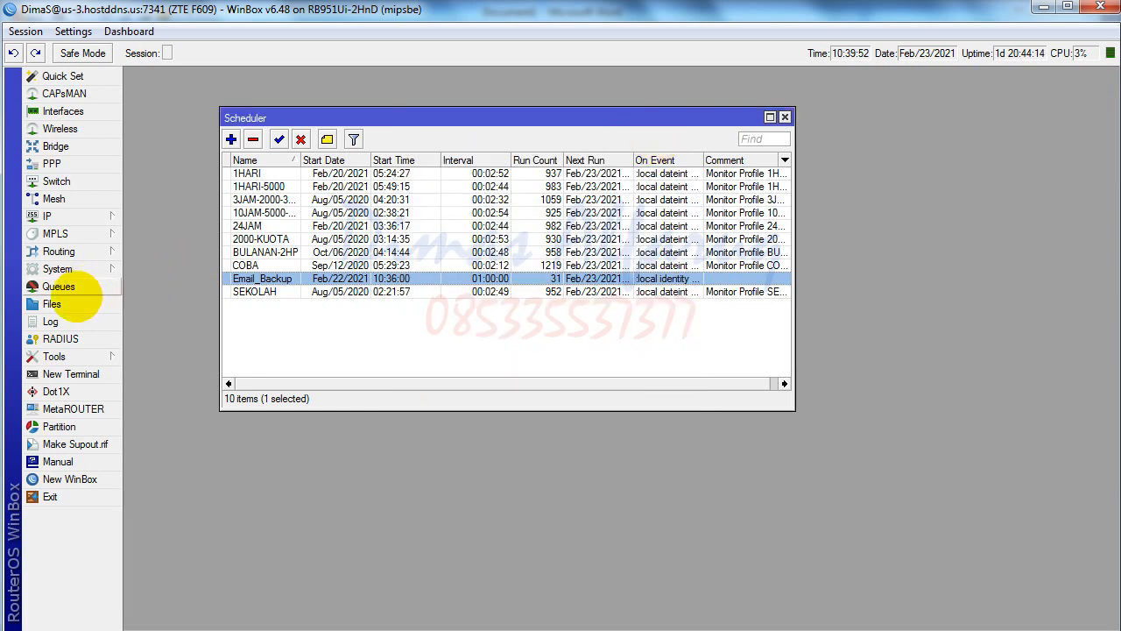
- Open the File List, move it left, and keep the current colour scheme while waiting for the 10:40 export
left_click(26, 302)
left_click_drag(732, 70, 445, 81)
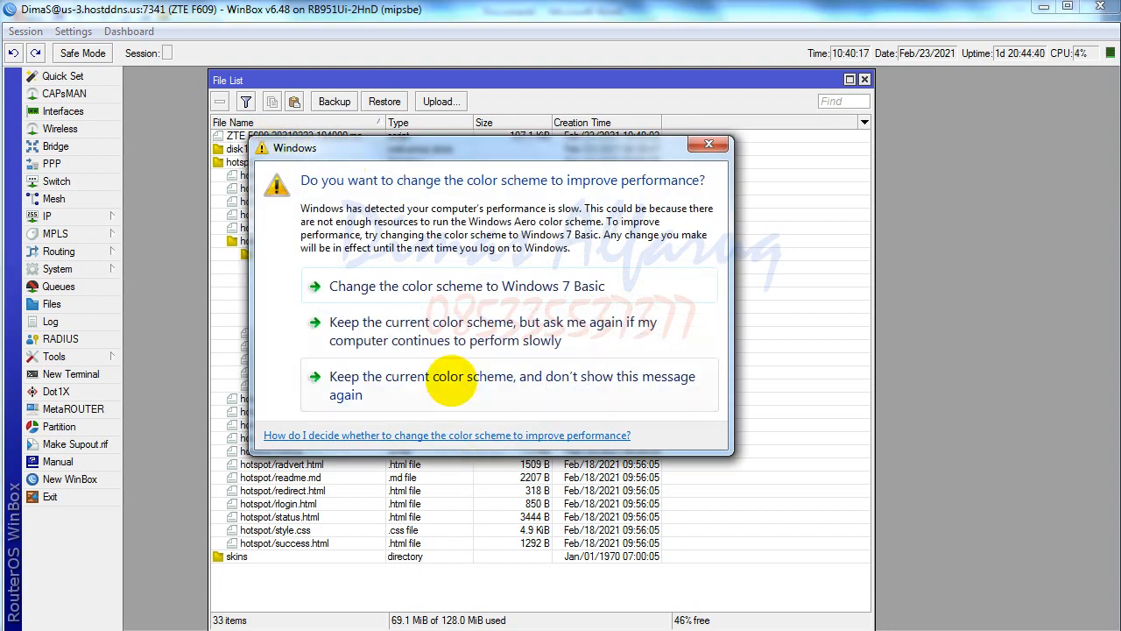
left_click(448, 371)
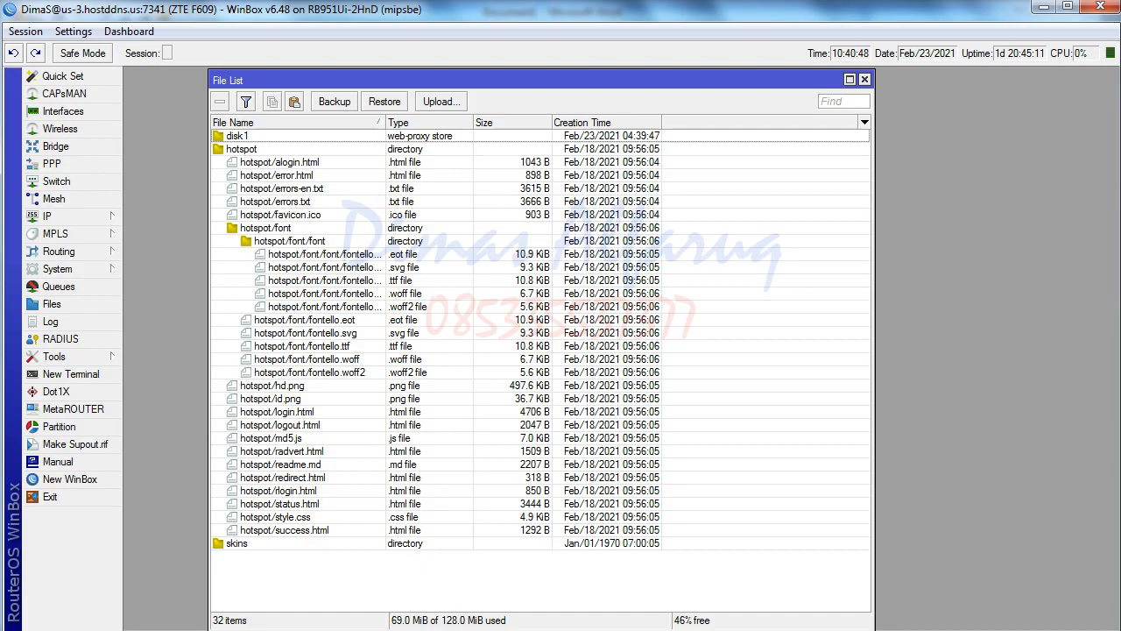
- Check the latest message's received time in the Backup Mikrotik Server1 thread, then return to Word
left_click(137, 629)
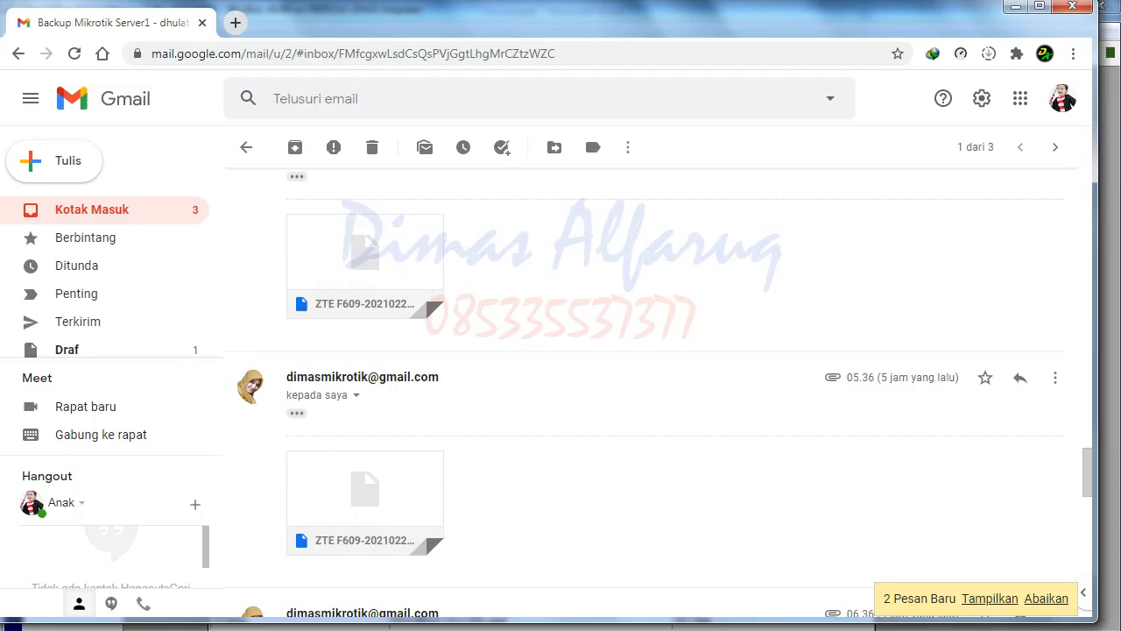
left_click(136, 211)
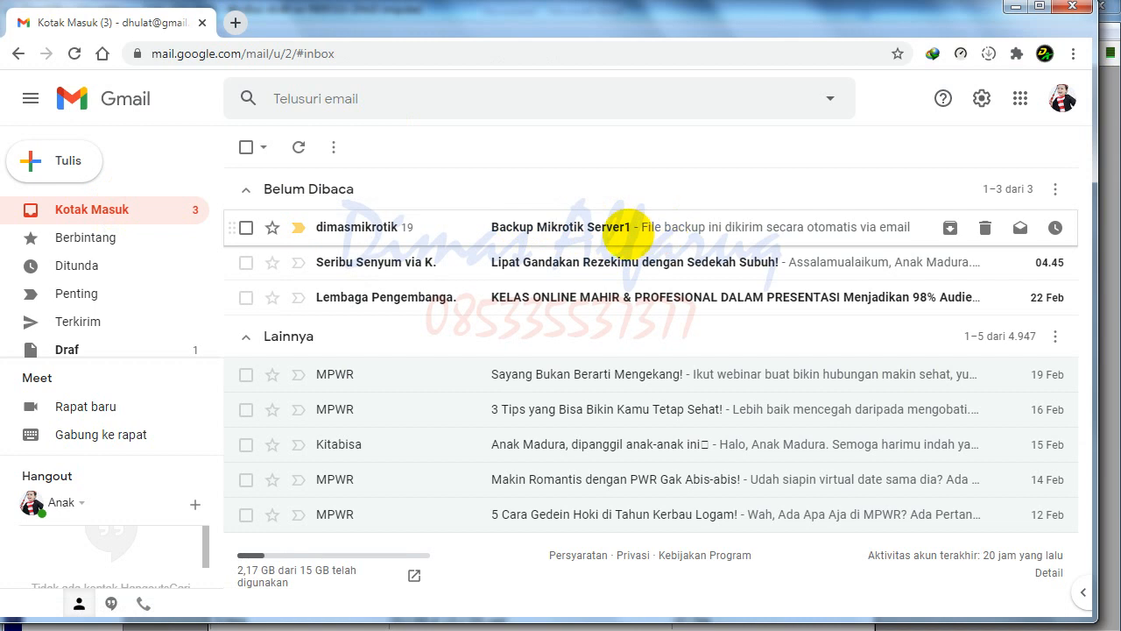
left_click(624, 230)
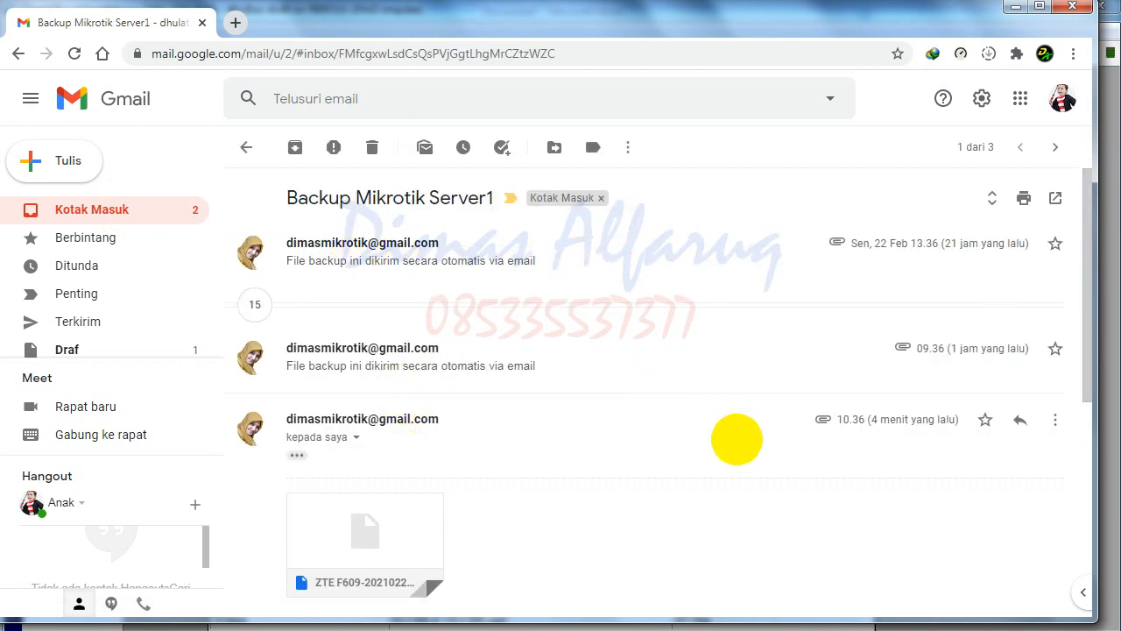
scroll(810, 422, "down", 1)
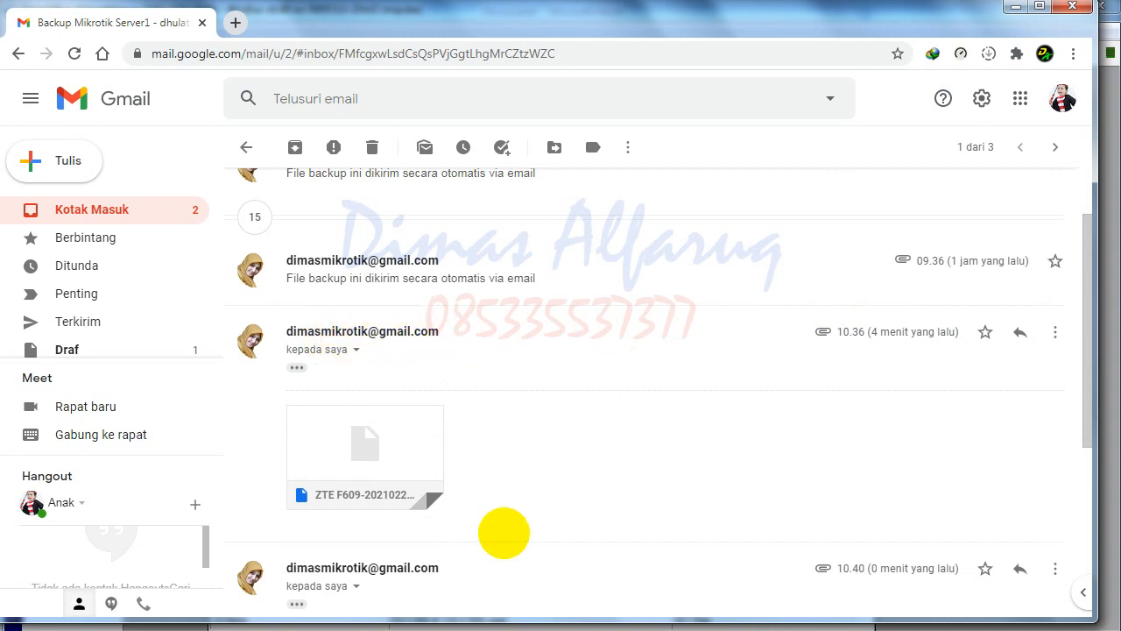
scroll(504, 532, "down", 2)
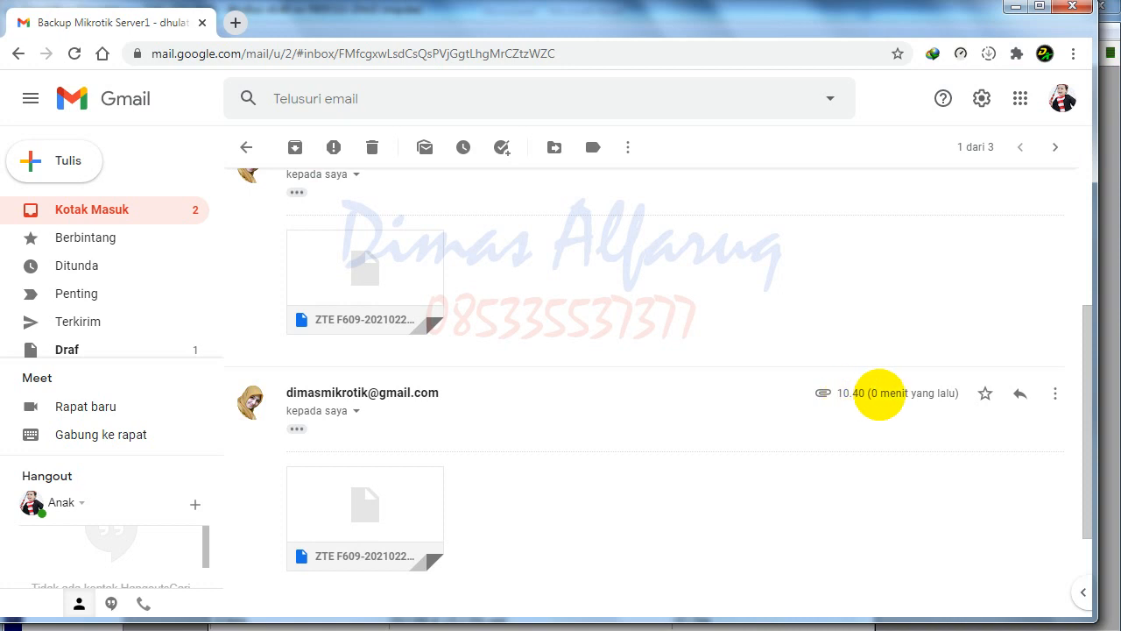
left_click_drag(867, 393, 939, 390)
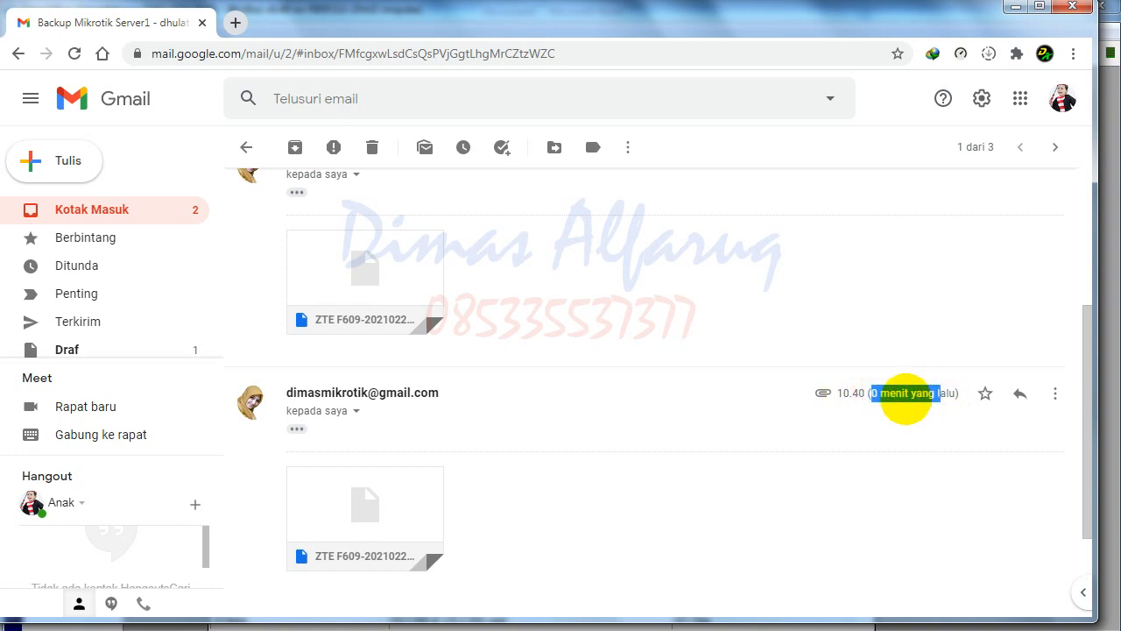
left_click(761, 409)
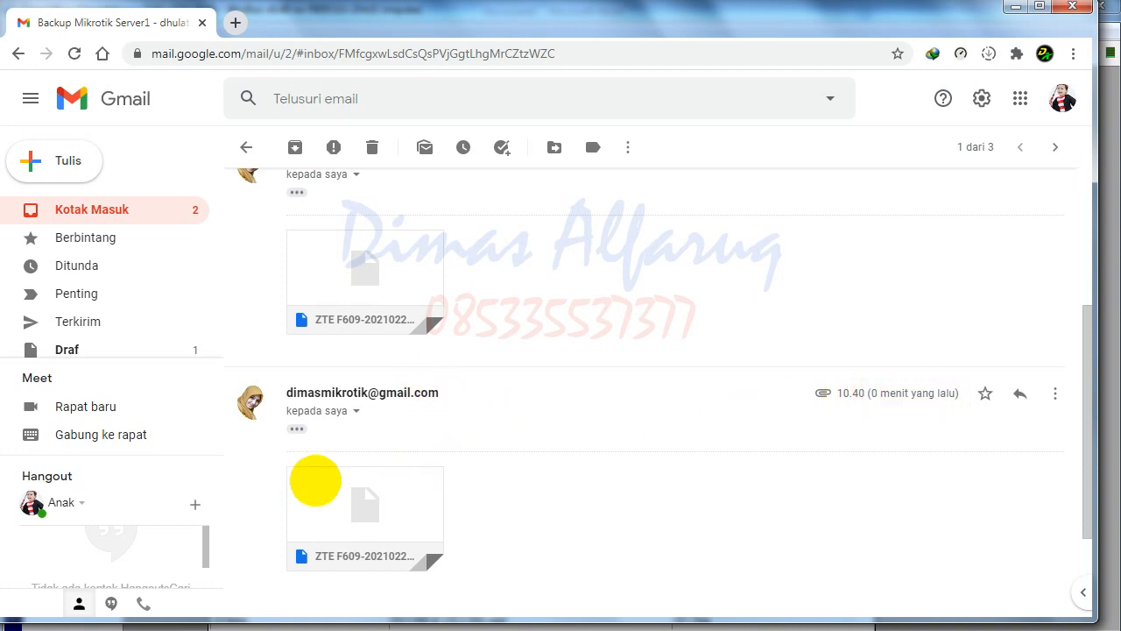
left_click(326, 626)
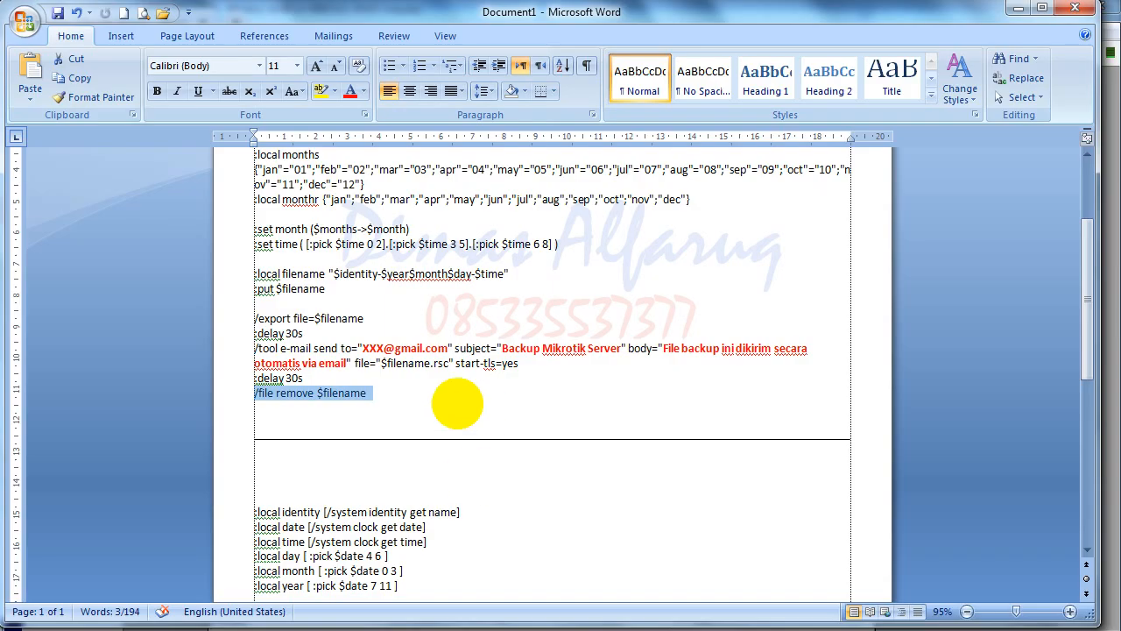
- Select the placeholder recipient address, then scroll down to the system-backup script
left_click_drag(362, 348, 448, 348)
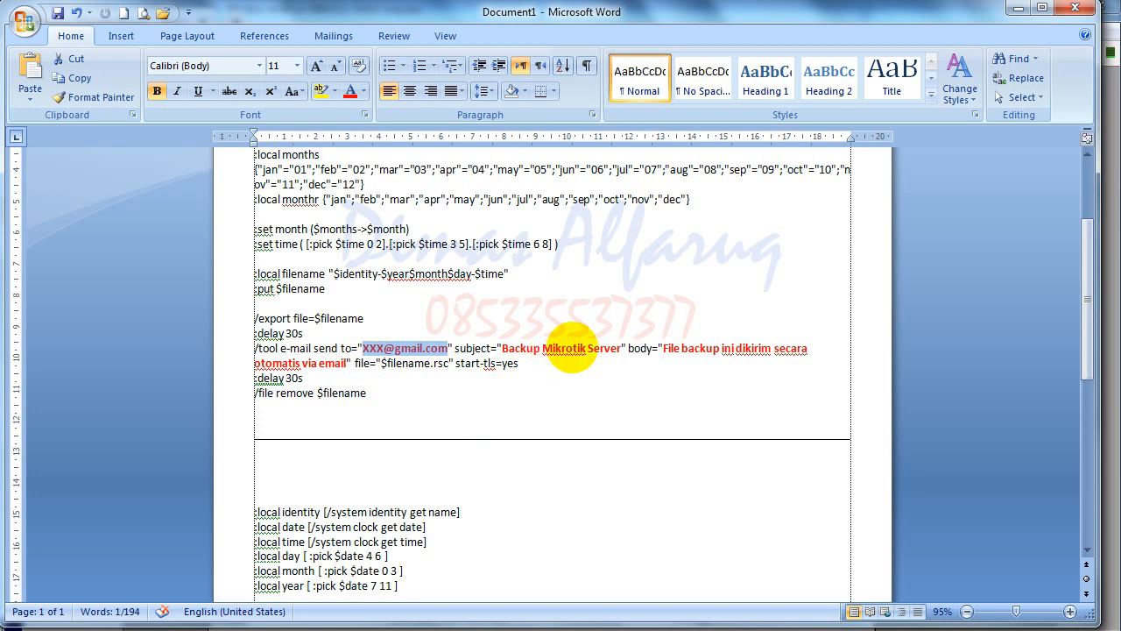
scroll(468, 483, "down", 5)
scroll(467, 482, "up", 4)
scroll(382, 512, "down", 3)
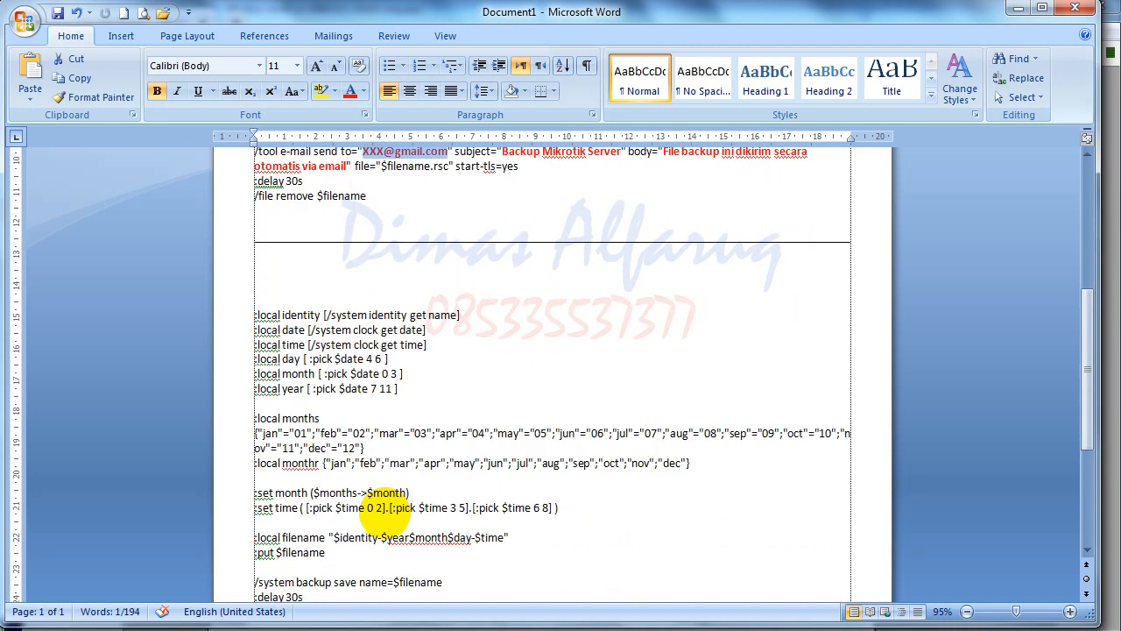
scroll(383, 512, "down", 4)
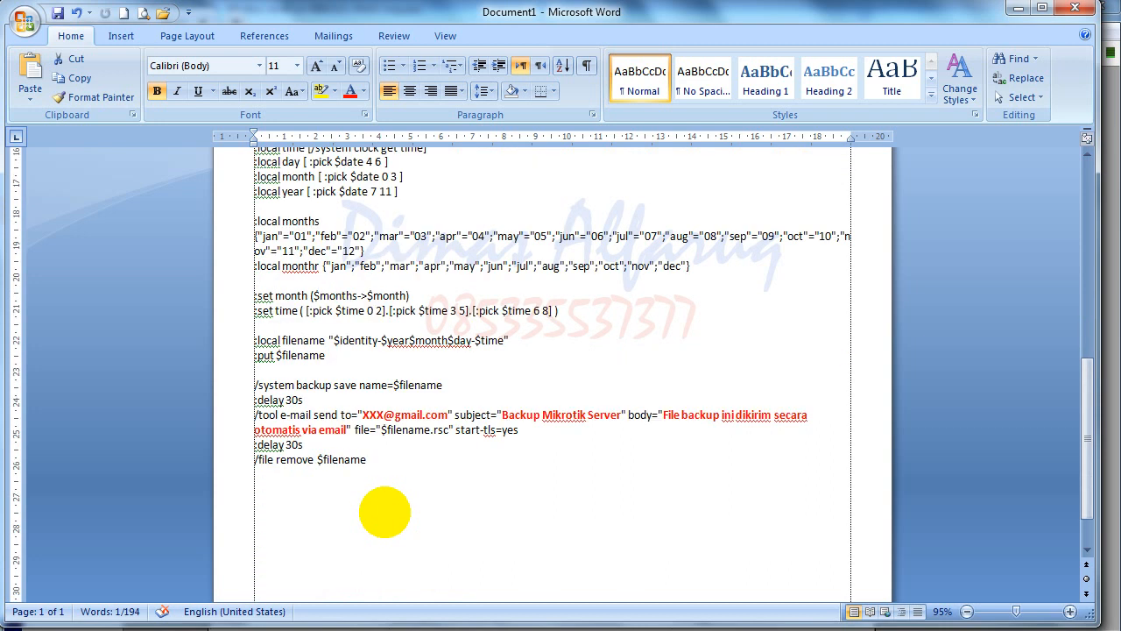
scroll(403, 479, "down", 1)
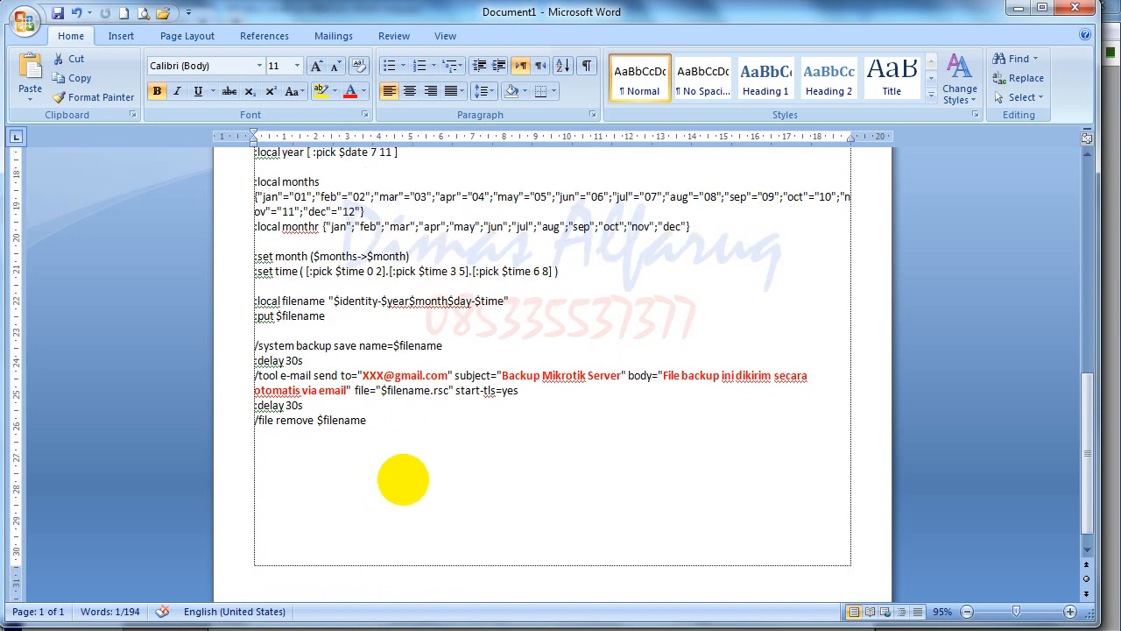
scroll(403, 479, "up", 3)
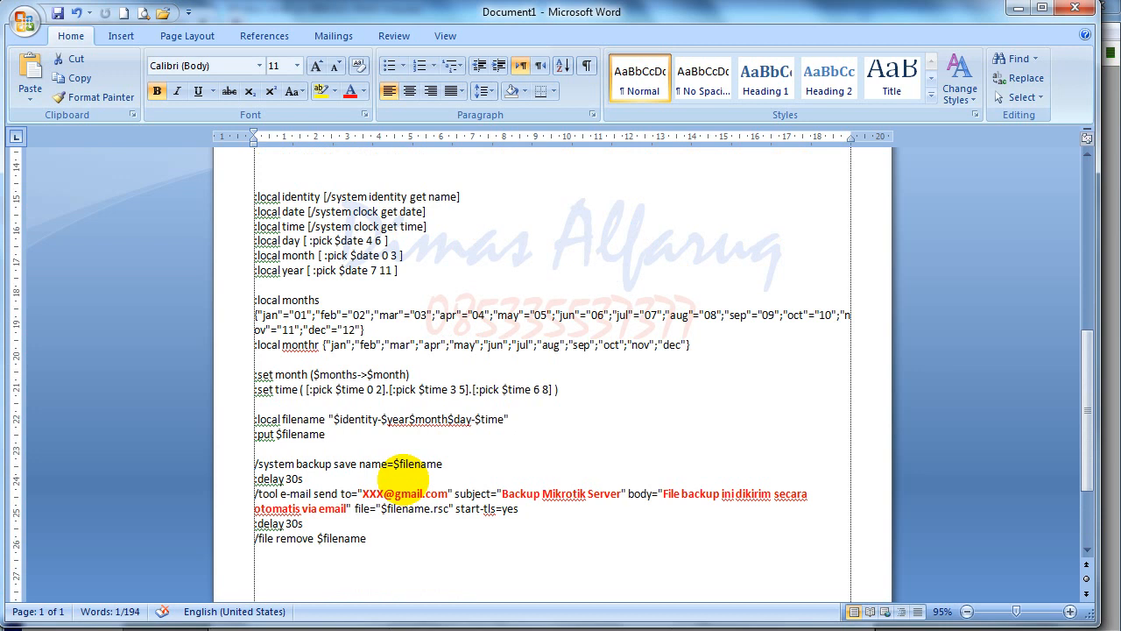
- Change file="$filename.rsc" to file="$filename.backup" in the e-mail line and review the script's variables
left_click(450, 509)
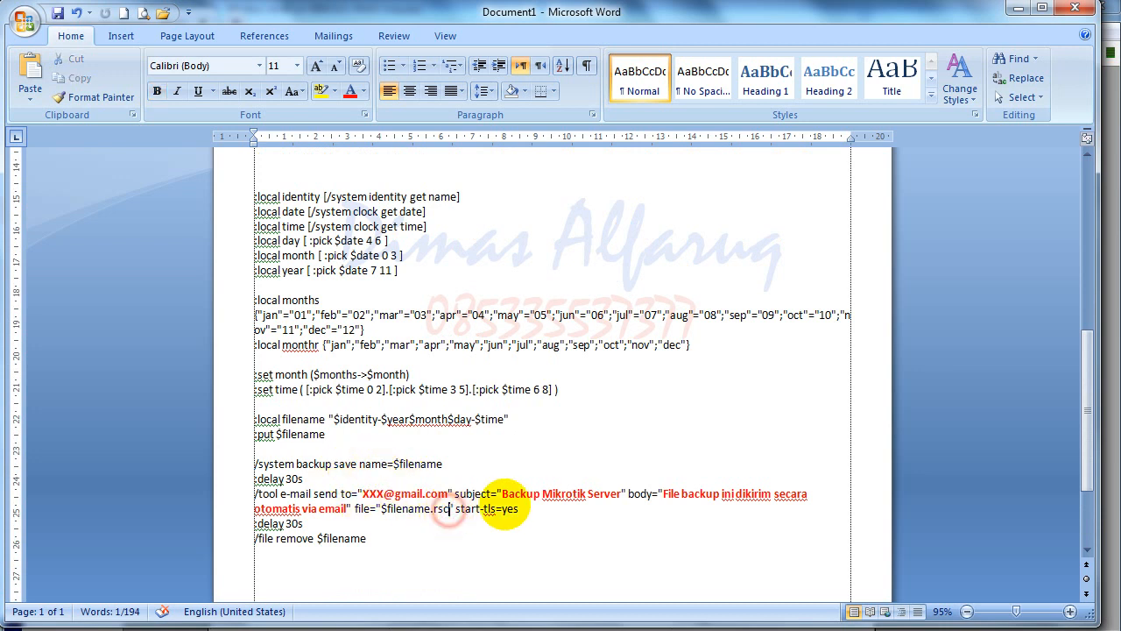
key("BackSpace")
key("BackSpace")
key("BackSpace")
type("backup")
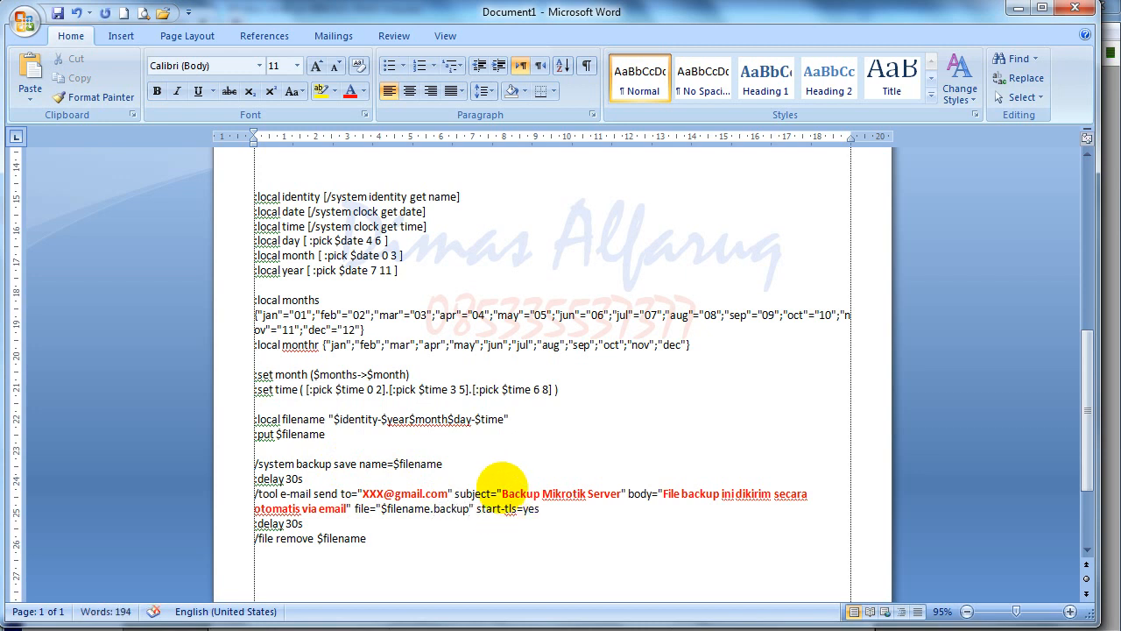
scroll(361, 398, "up", 2)
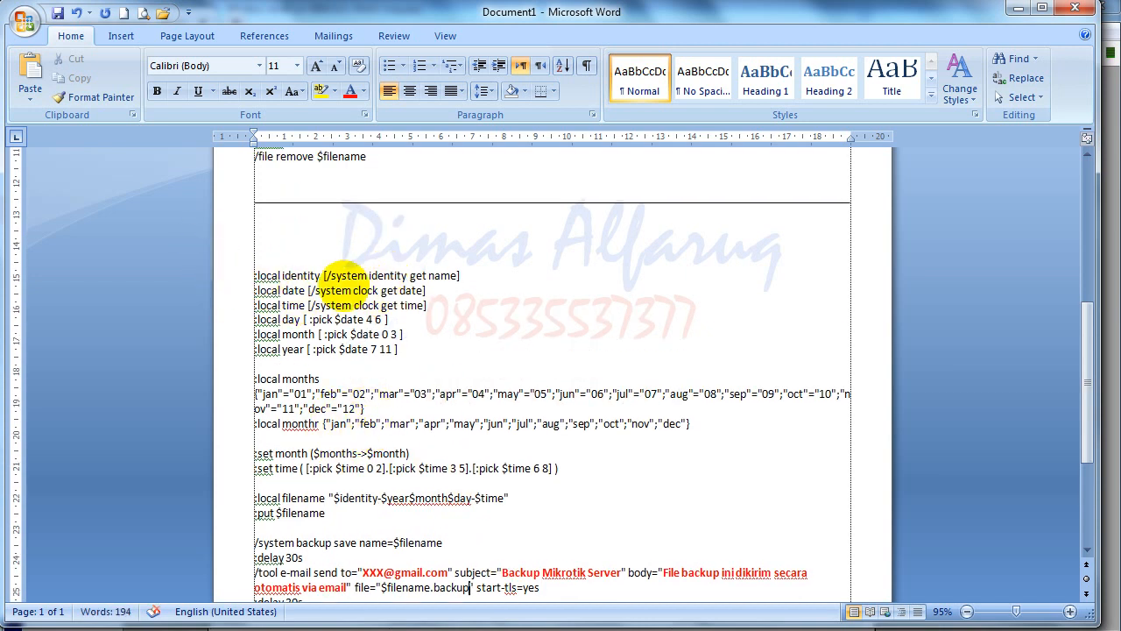
left_click_drag(254, 275, 415, 524)
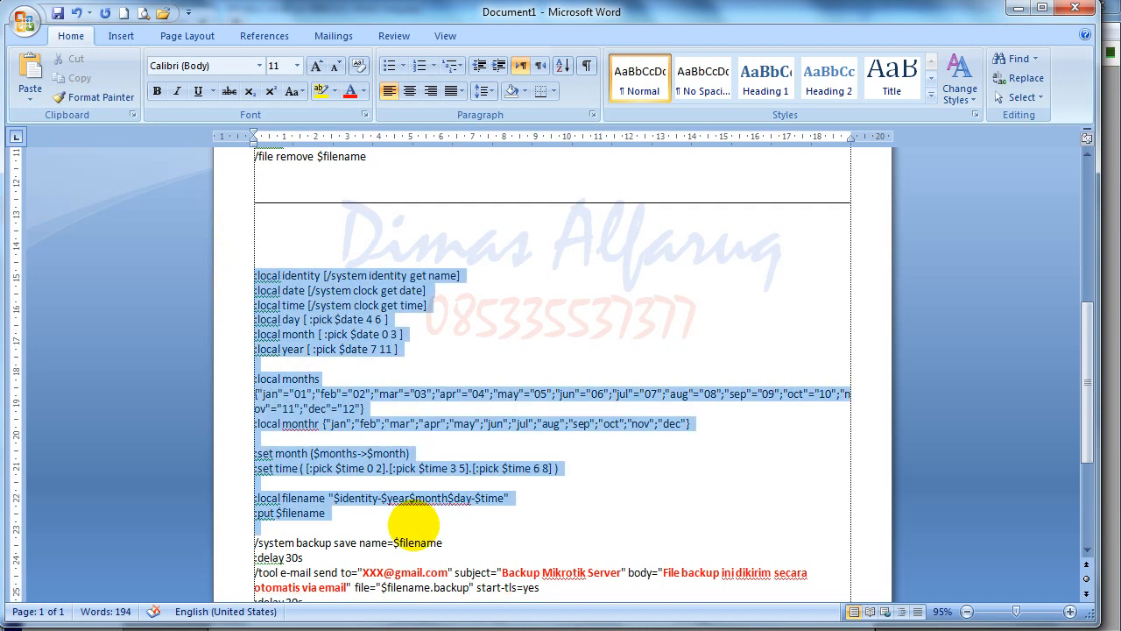
scroll(415, 524, "down", 2)
left_click(338, 508)
scroll(480, 506, "up", 1)
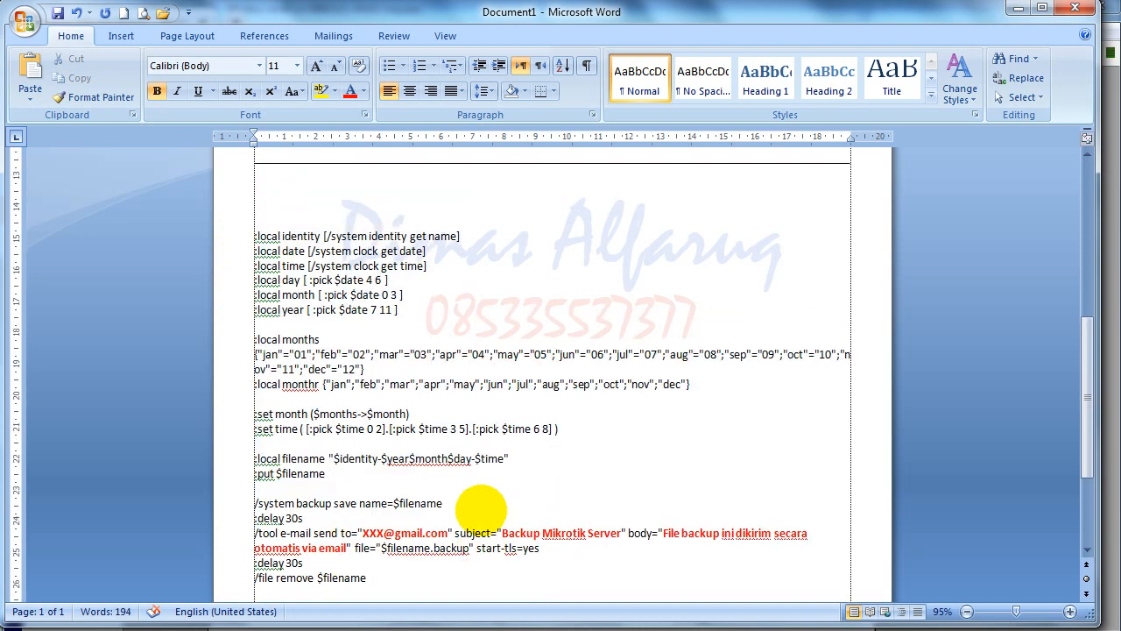
scroll(480, 506, "up", 7)
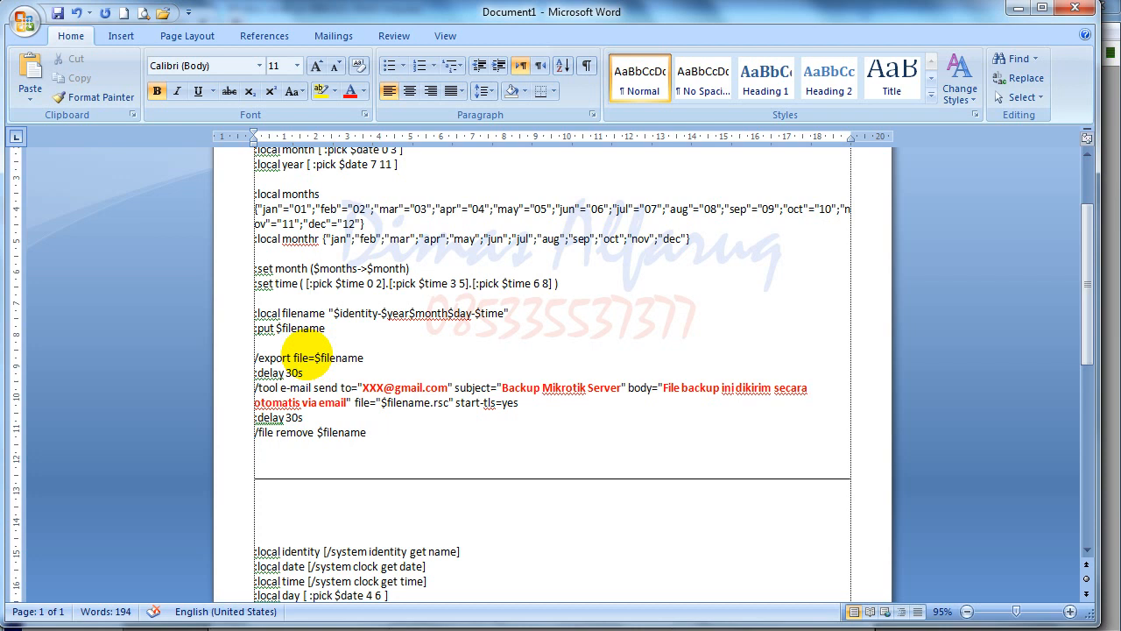
- Replace '/export file' with '/ip hotspot user export file', correcting the misspelled 'exort'
left_click_drag(255, 358, 308, 357)
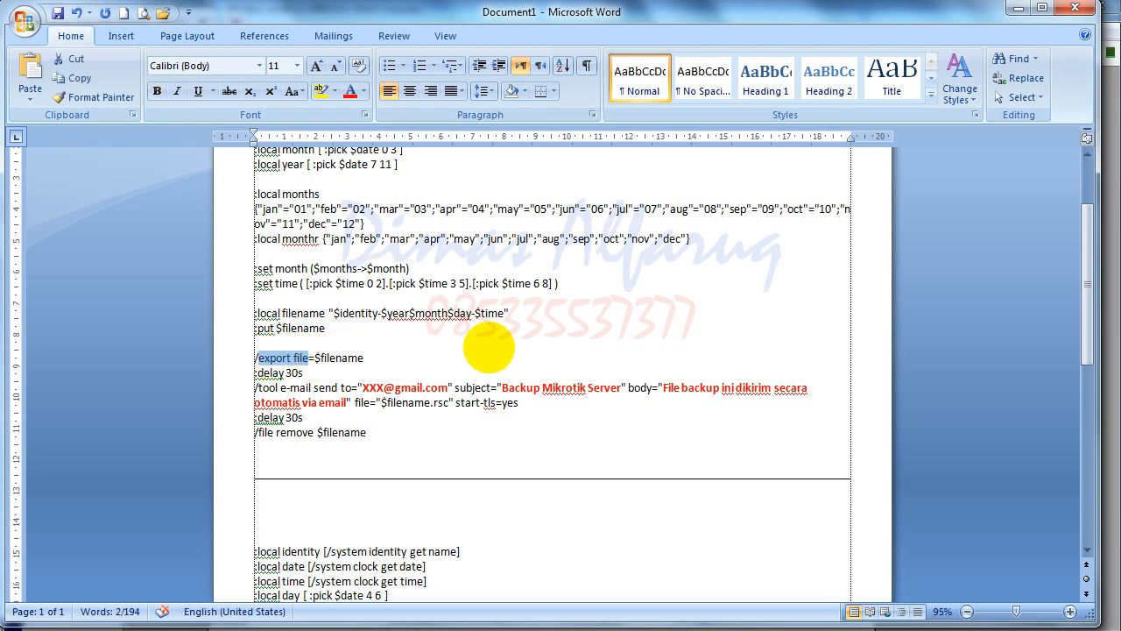
type("/ip hotsp")
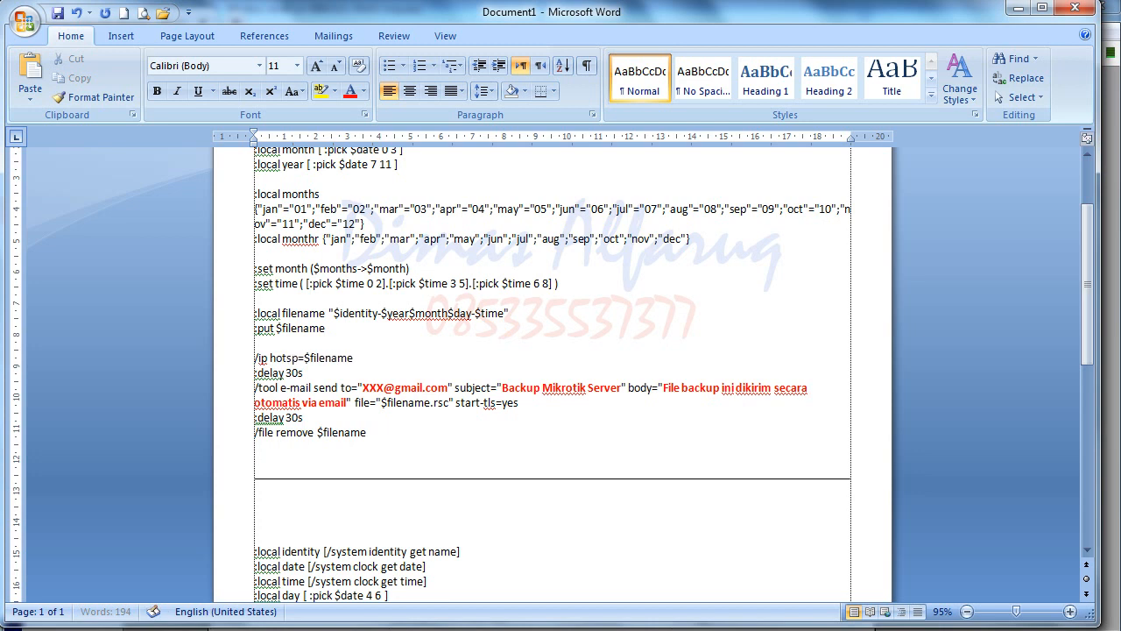
type("ot user ")
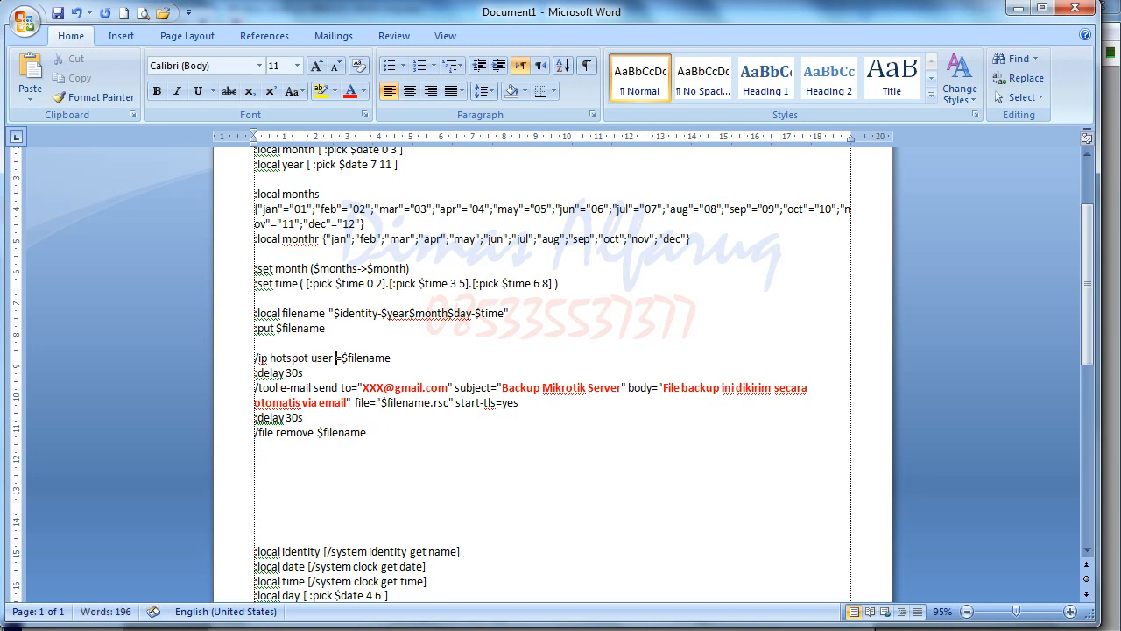
type("exort")
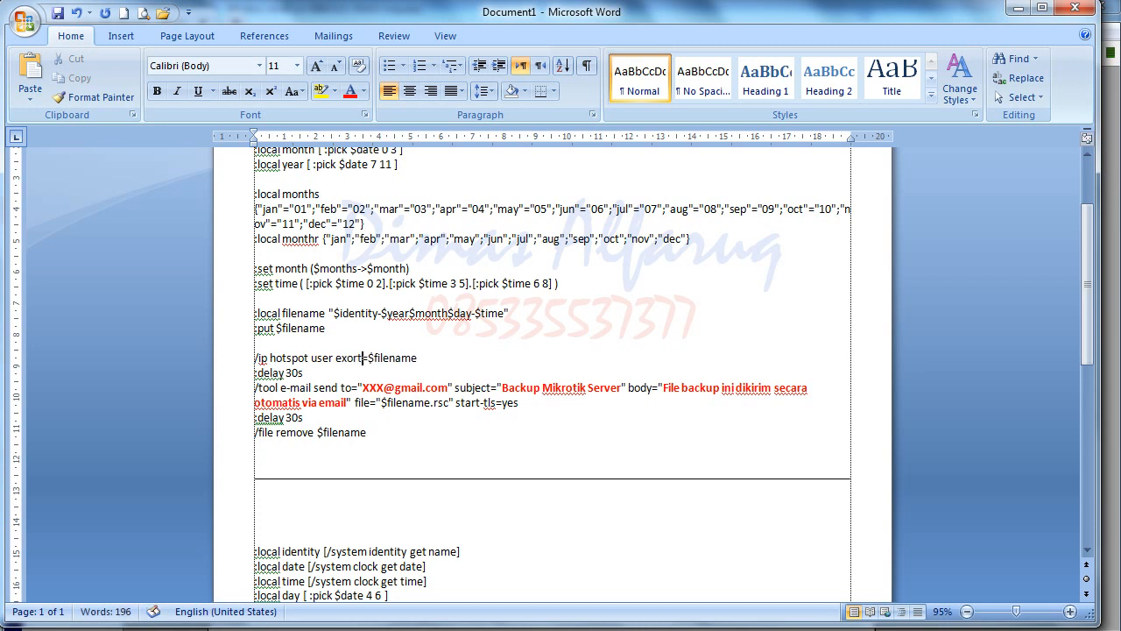
key("BackSpace")
key("BackSpace")
type("port")
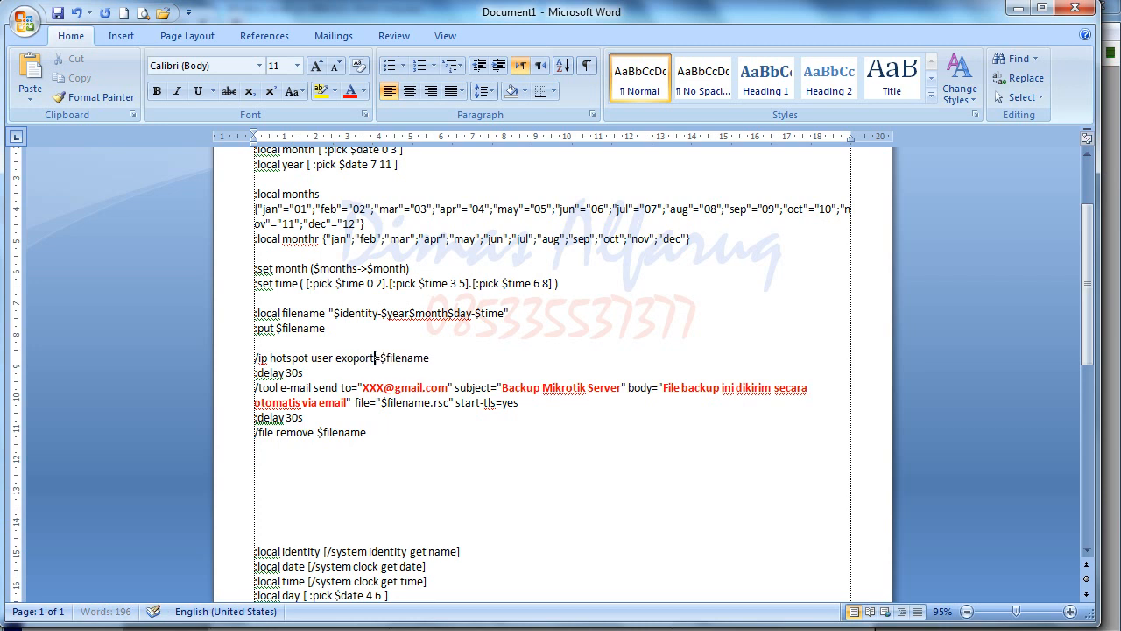
key("BackSpace")
key("BackSpace")
key("BackSpace")
key("BackSpace")
key("BackSpace")
type("port file")
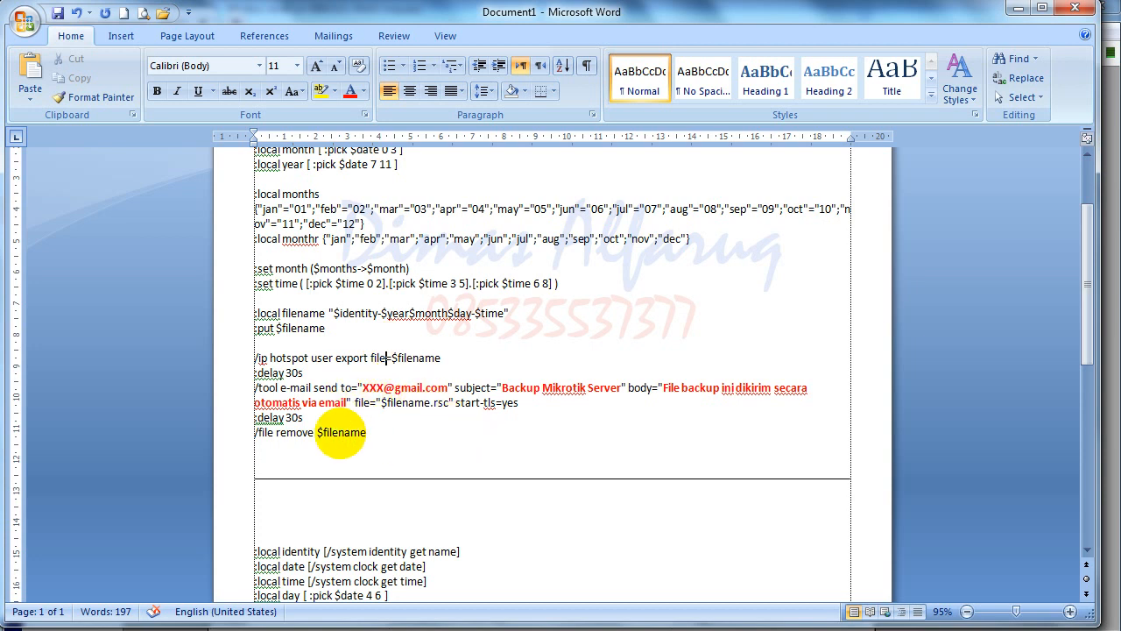
- Copy the new hotspot user export line and switch back to WinBox
left_click_drag(372, 438, 237, 225)
left_click(351, 368)
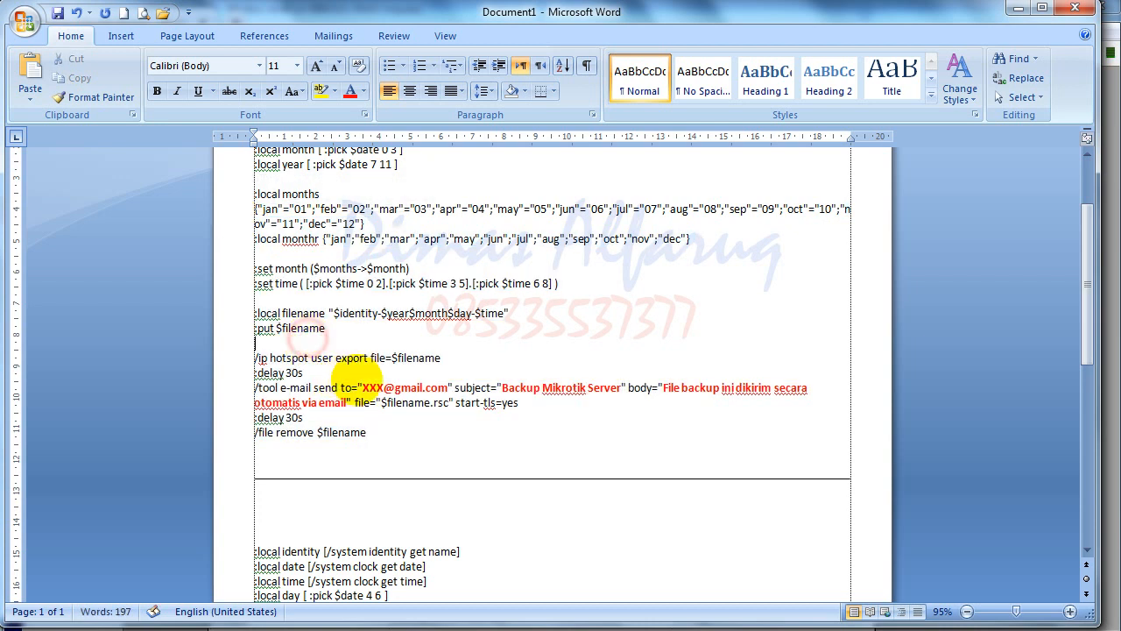
left_click_drag(452, 355, 258, 355)
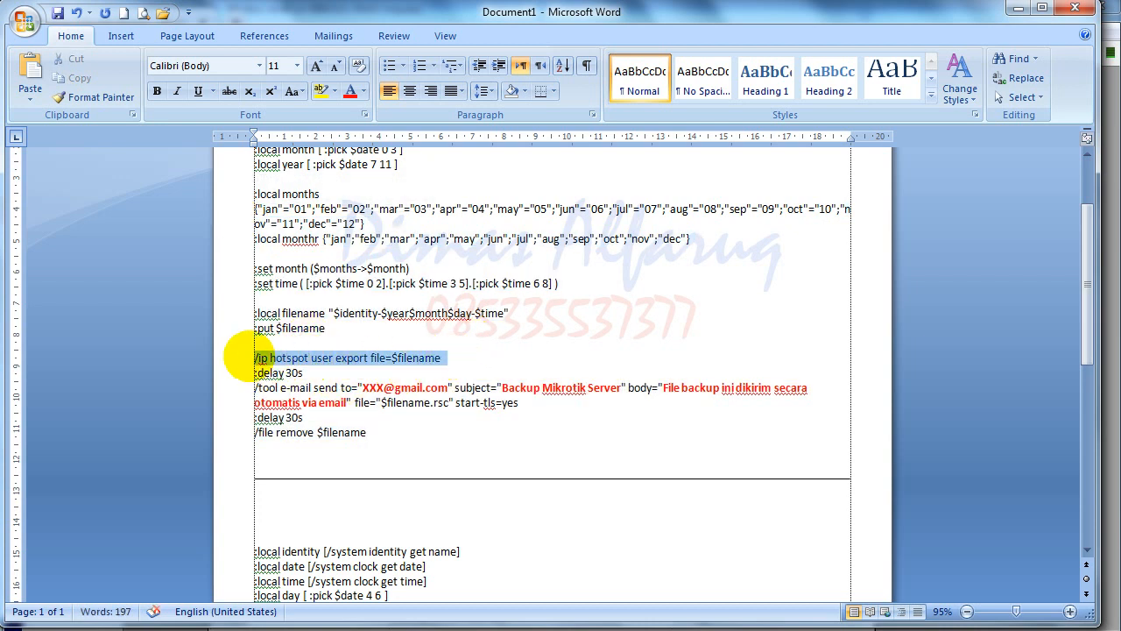
right_click(289, 359)
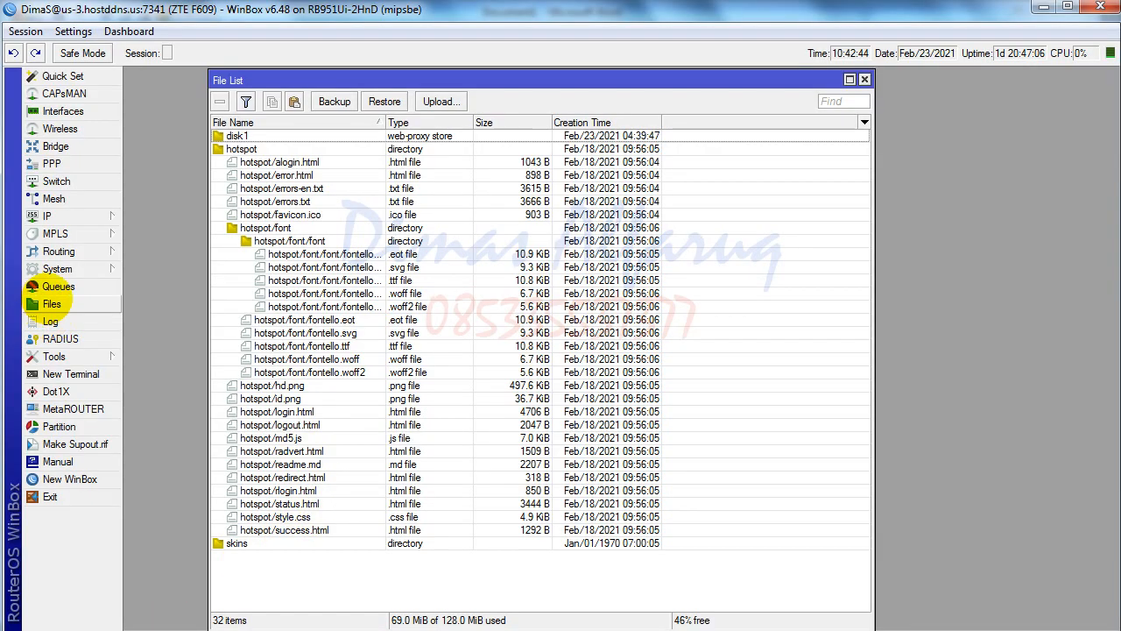
left_click(58, 269)
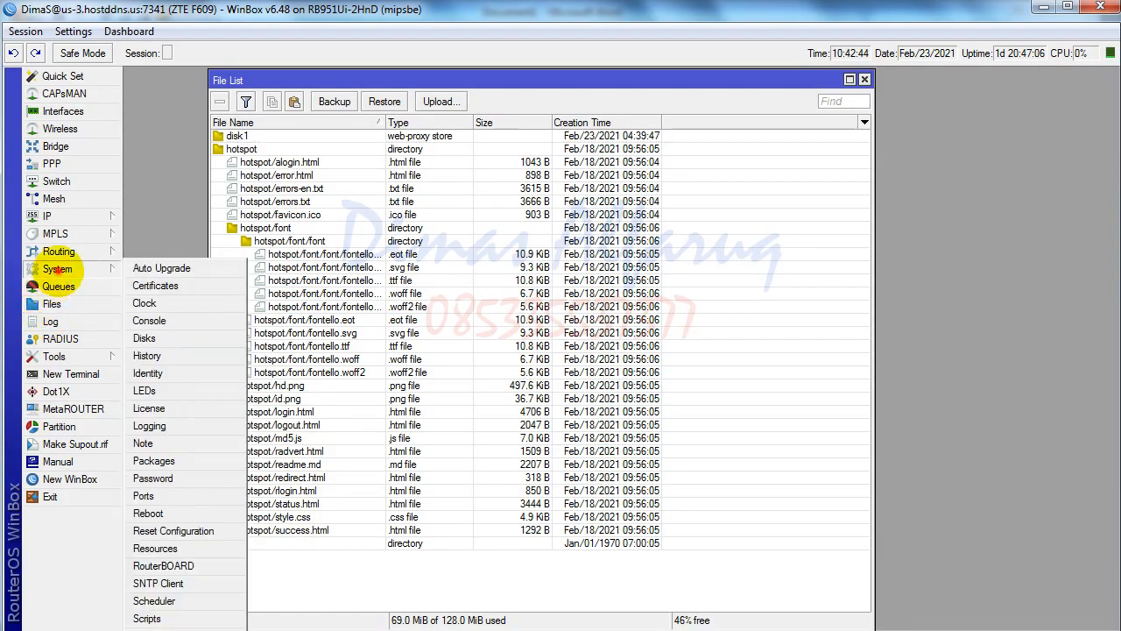
- Open the Email_Backup schedule from the Scheduler list for editing
left_click(154, 601)
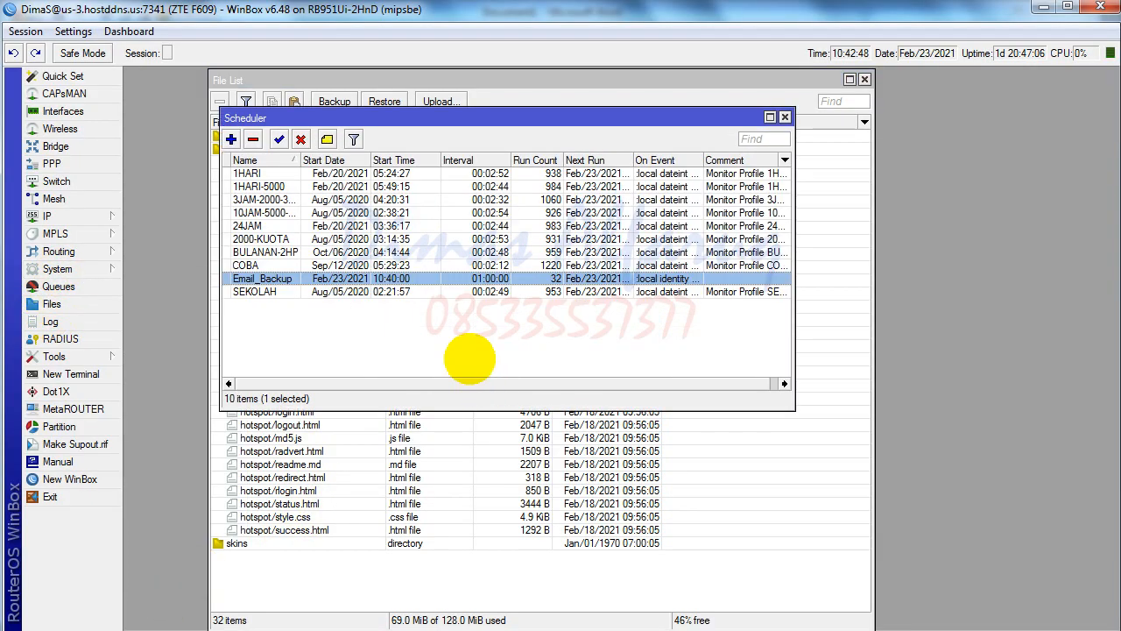
double_click(331, 279)
scroll(491, 480, "down", 5)
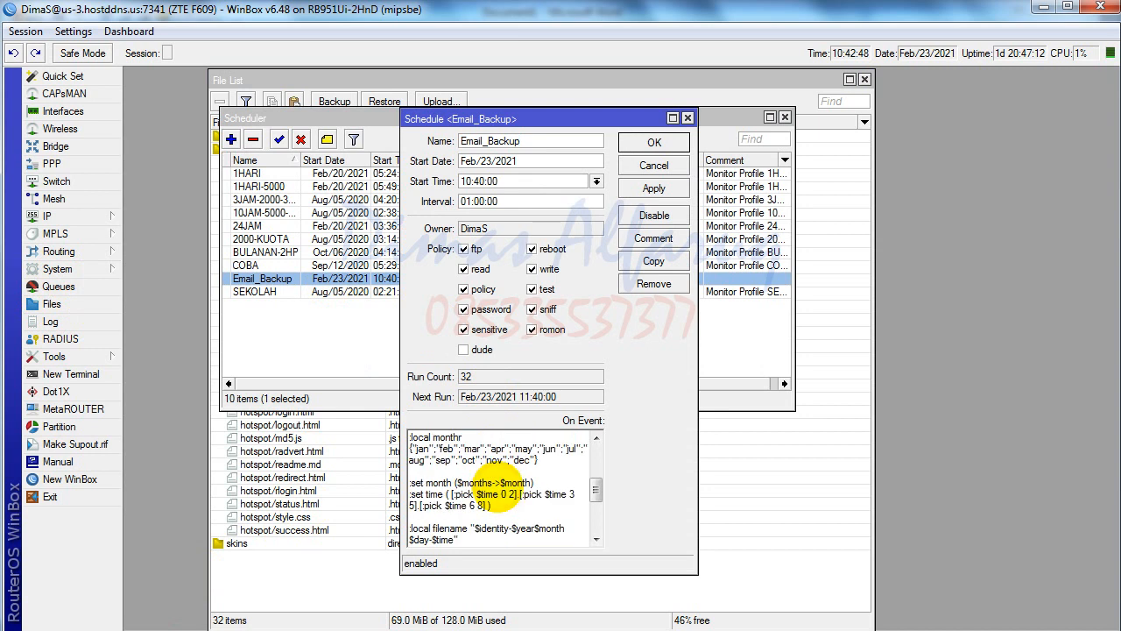
scroll(495, 484, "down", 1)
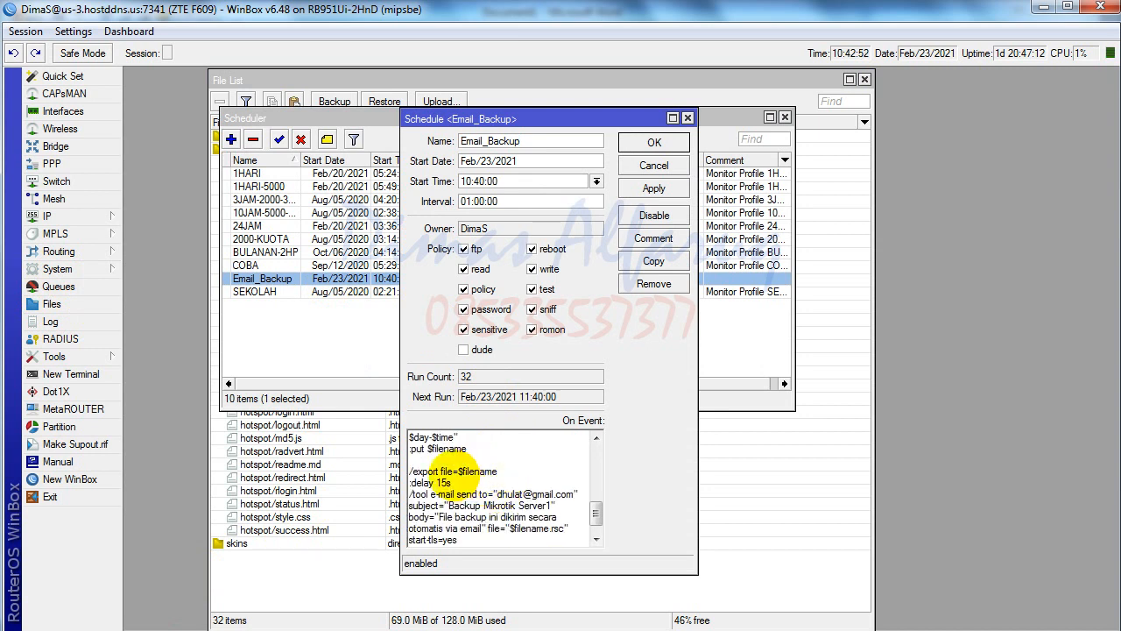
- Change On Event to '/ip hotspot user export file=$filename' and save with Apply and OK
left_click(441, 473)
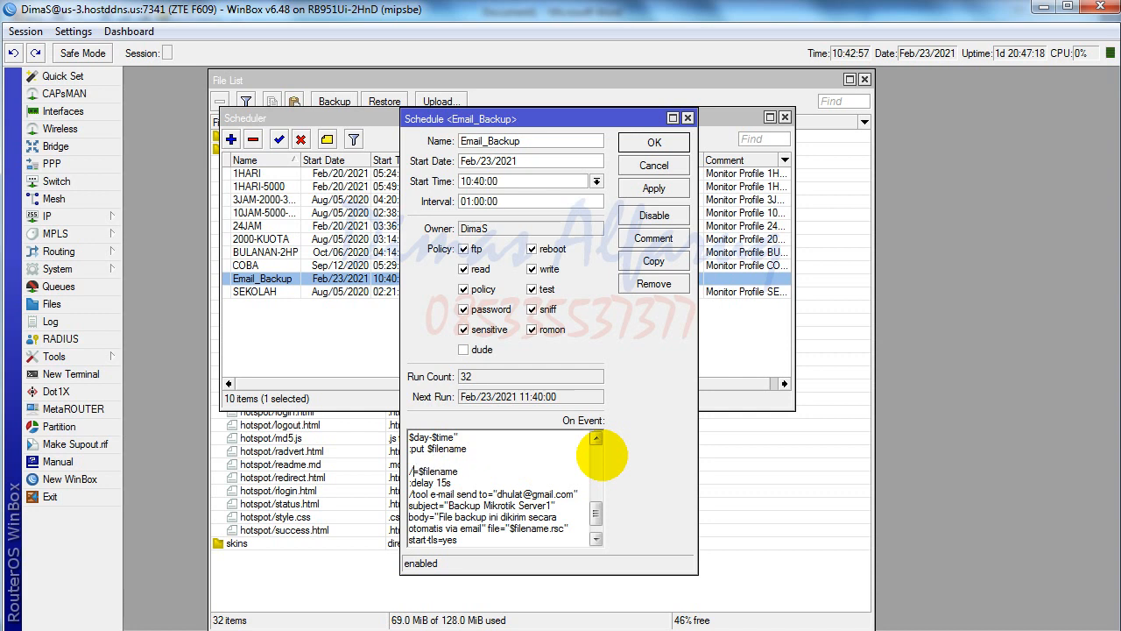
key("BackSpace")
type("tspot")
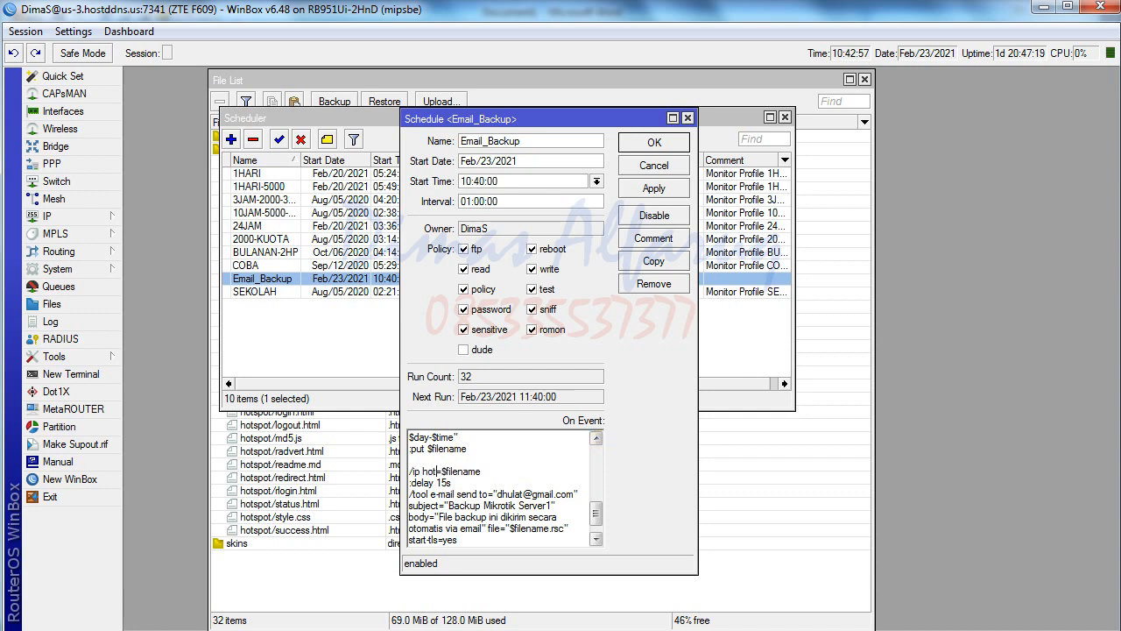
type(" user ")
type("e")
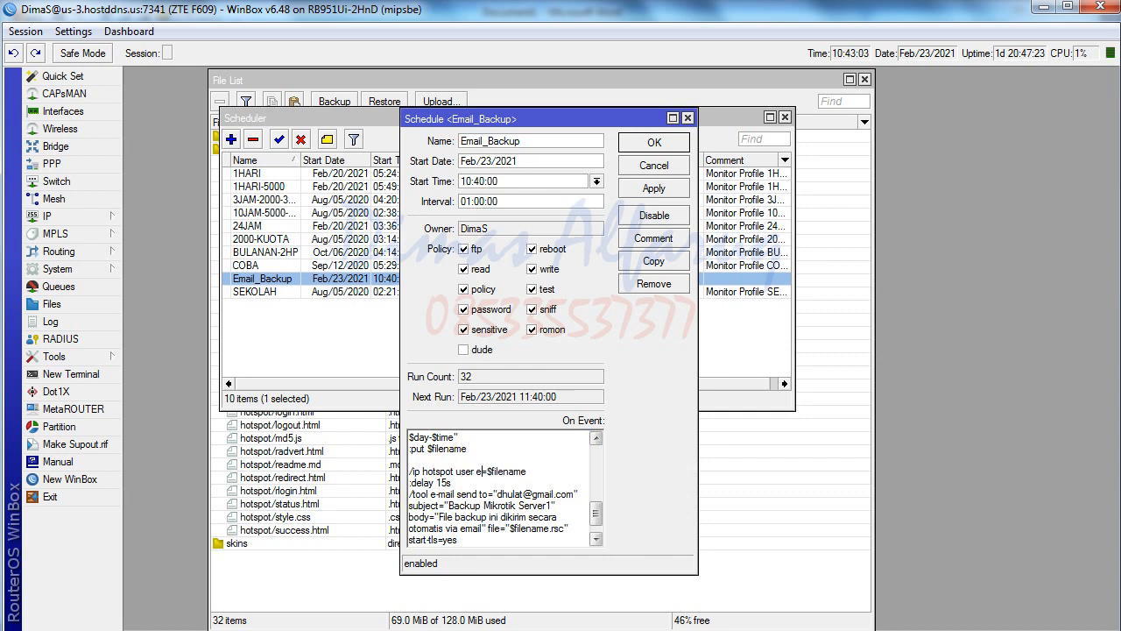
type("xport file=")
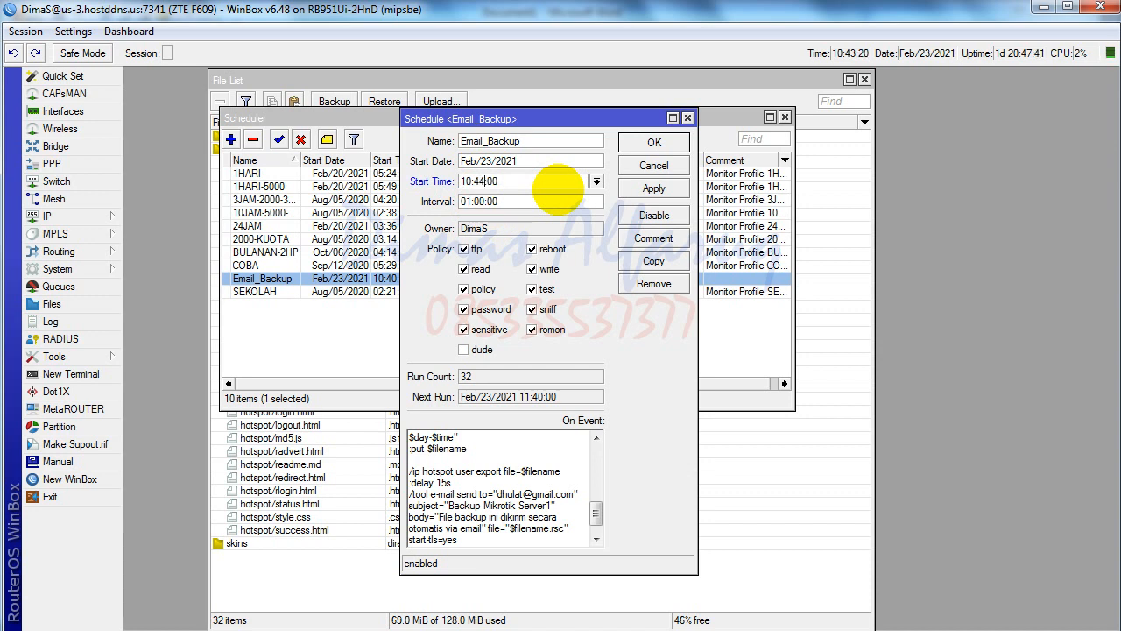
left_click(646, 188)
left_click(653, 142)
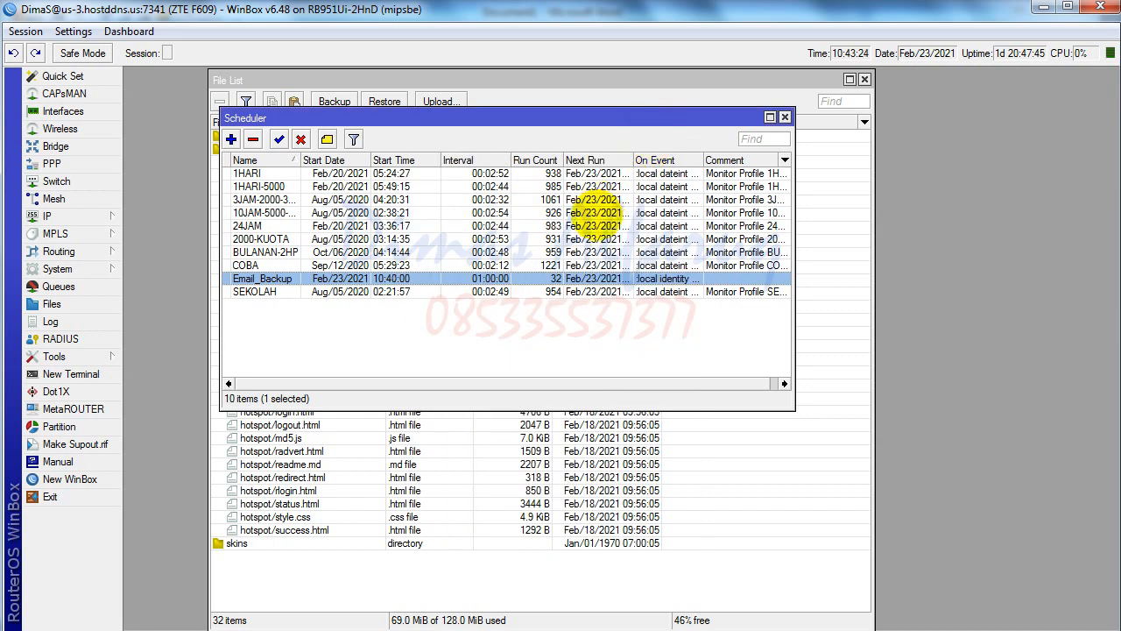
left_click(508, 566)
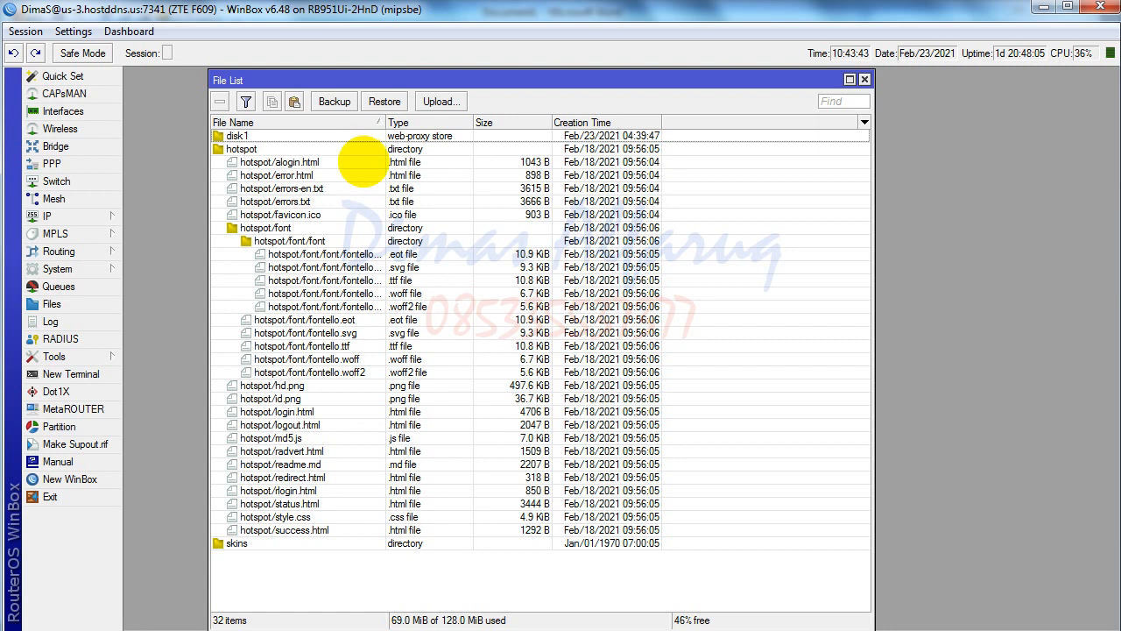
- After reviewing WinBox's file list, bring the Word script document back to the front
left_click(347, 629)
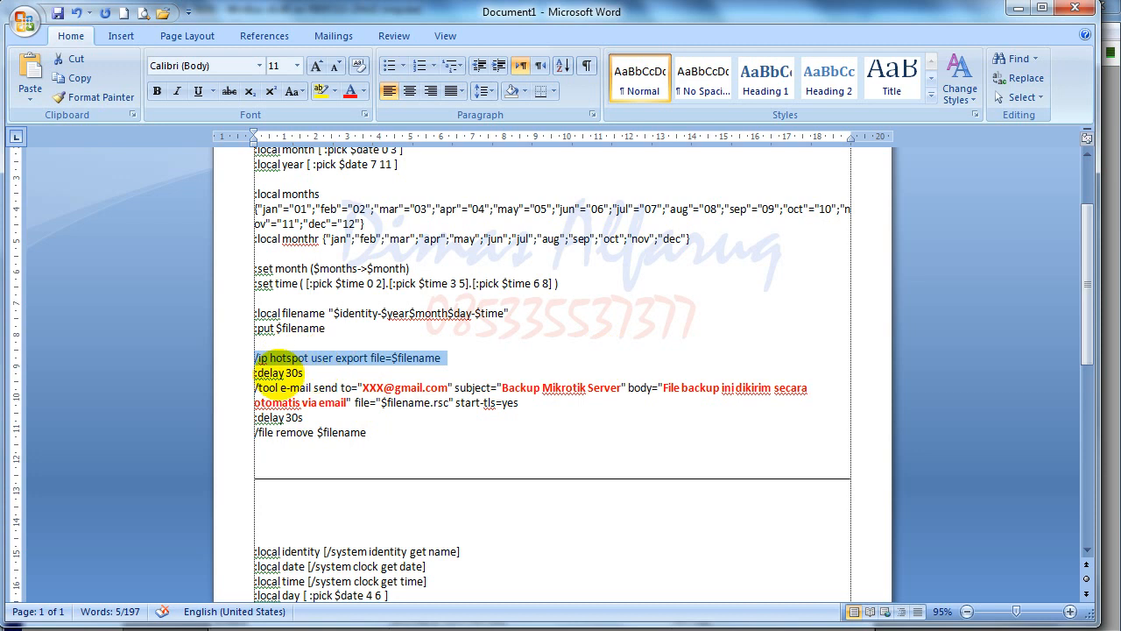
- Deselect the hotspot user export line in Word and switch to WinBox's file list
left_click(254, 359)
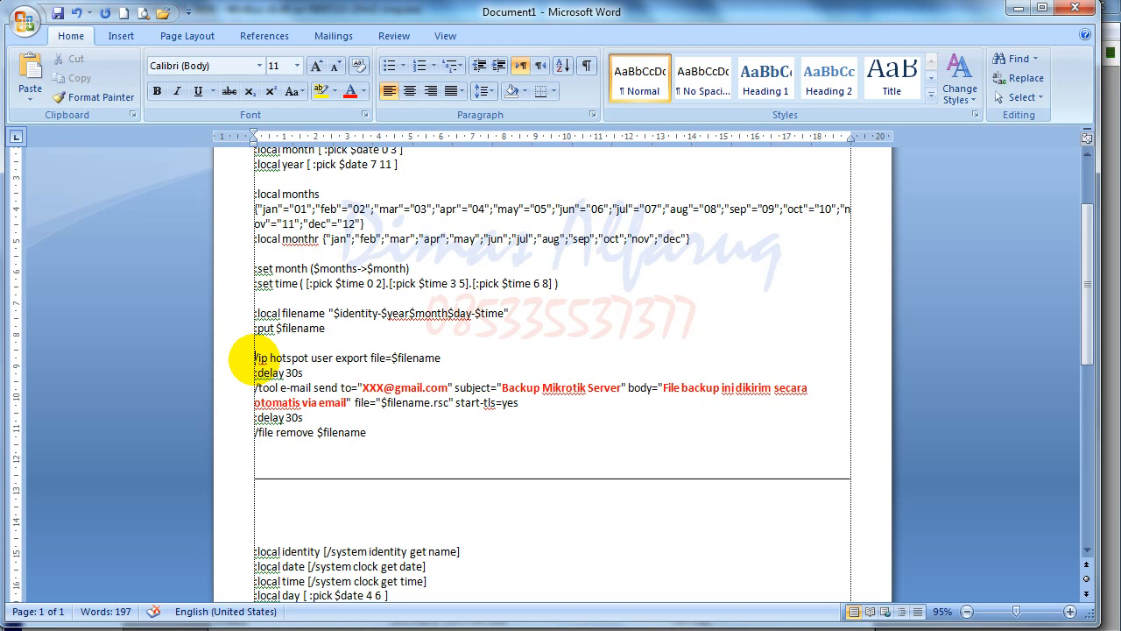
left_click(225, 630)
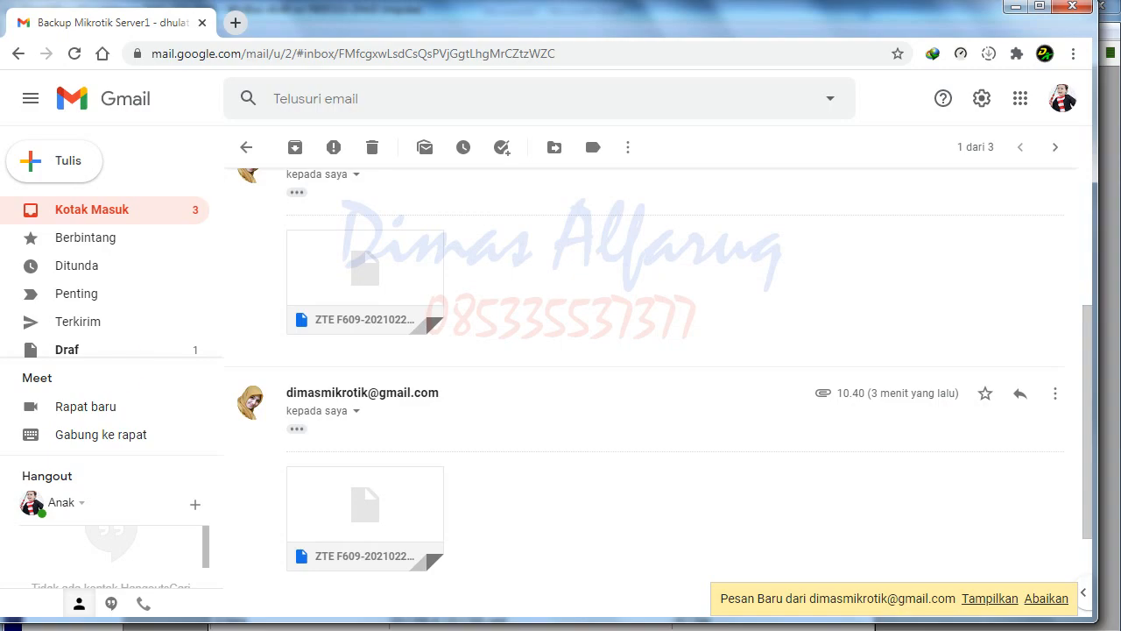
left_click(114, 209)
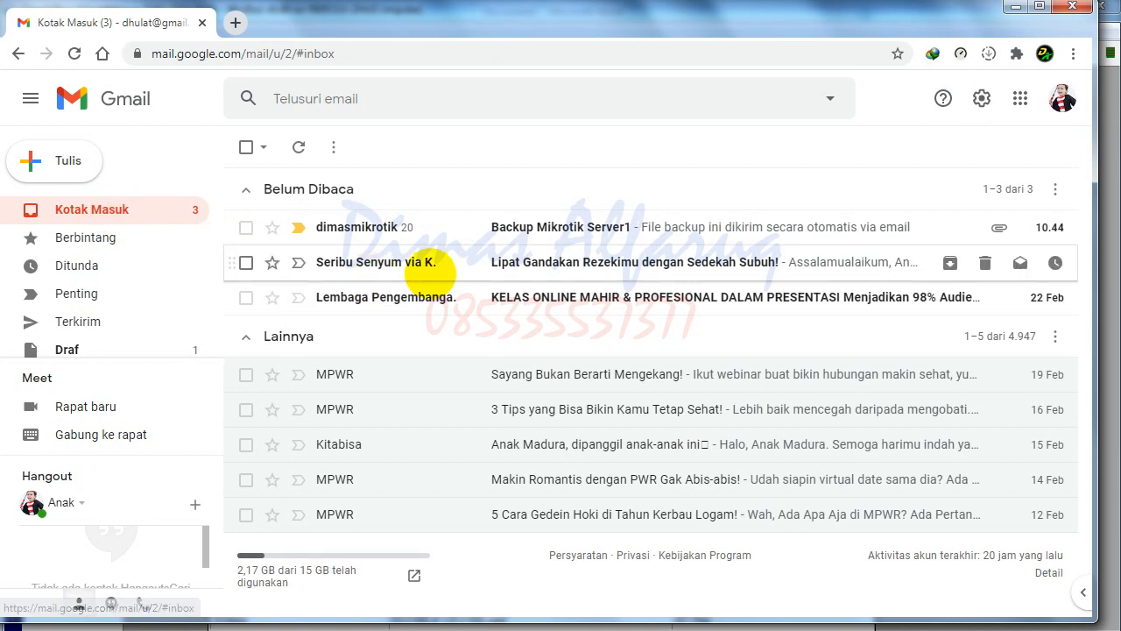
left_click(513, 227)
scroll(391, 526, "down", 2)
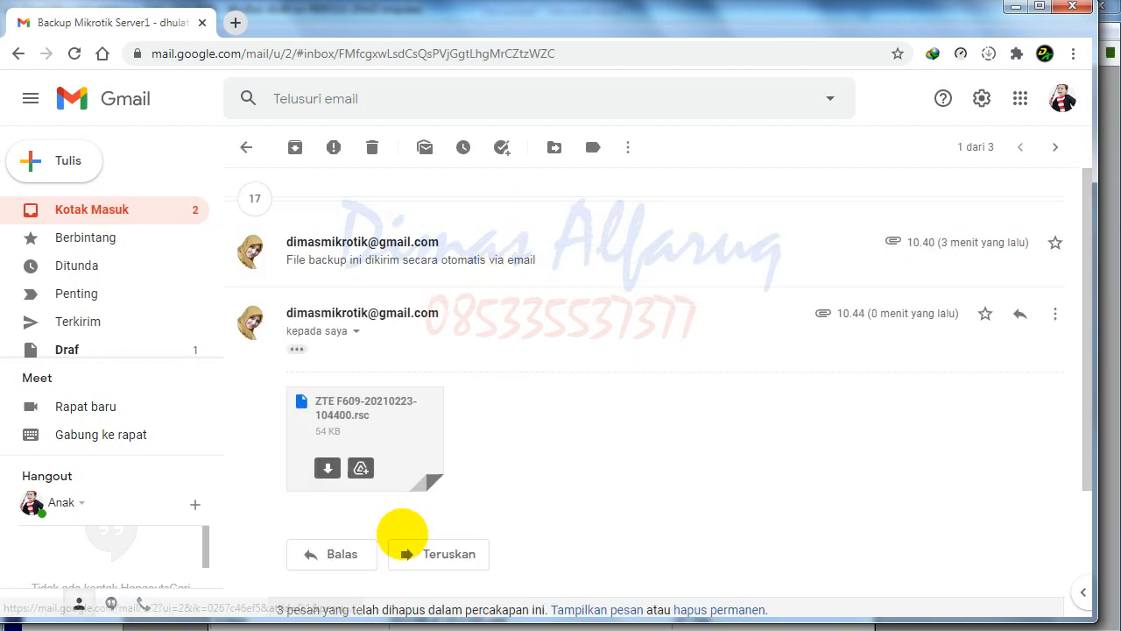
mouse_move(326, 396)
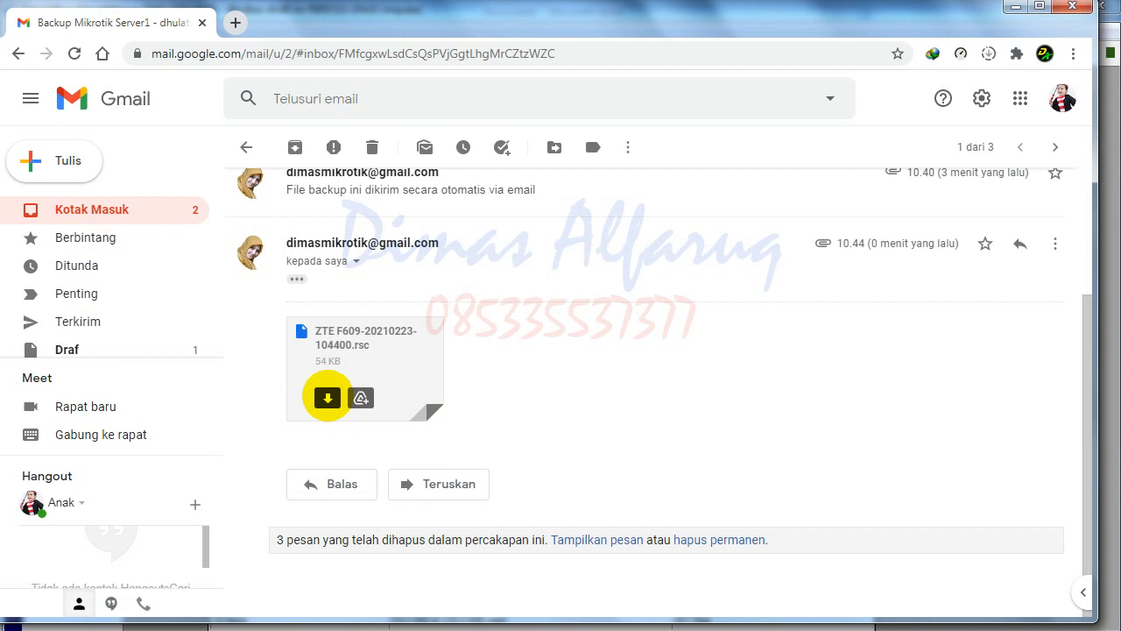
left_click(327, 397)
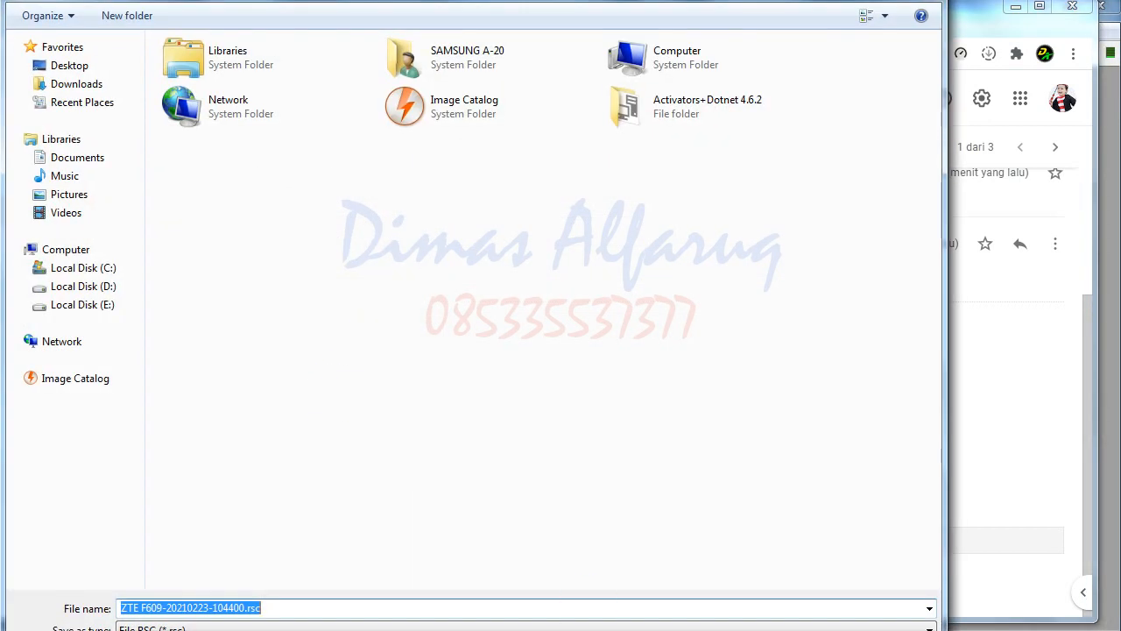
key("Return")
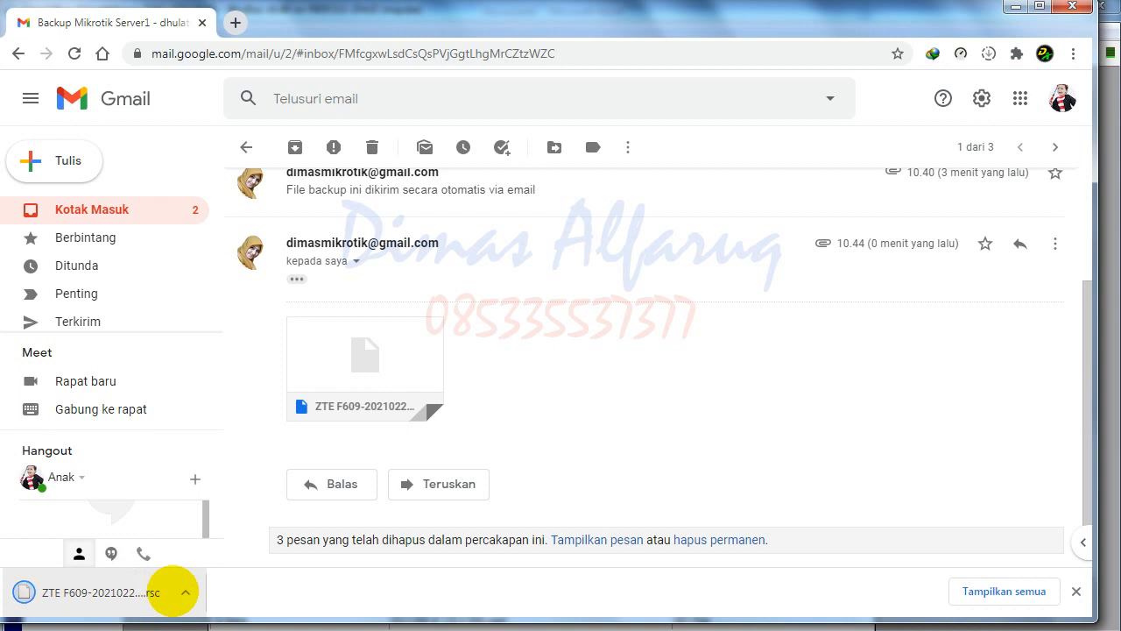
- Show the downloaded .rsc file in its folder and open it with Notepad++
left_click(184, 592)
left_click(238, 528)
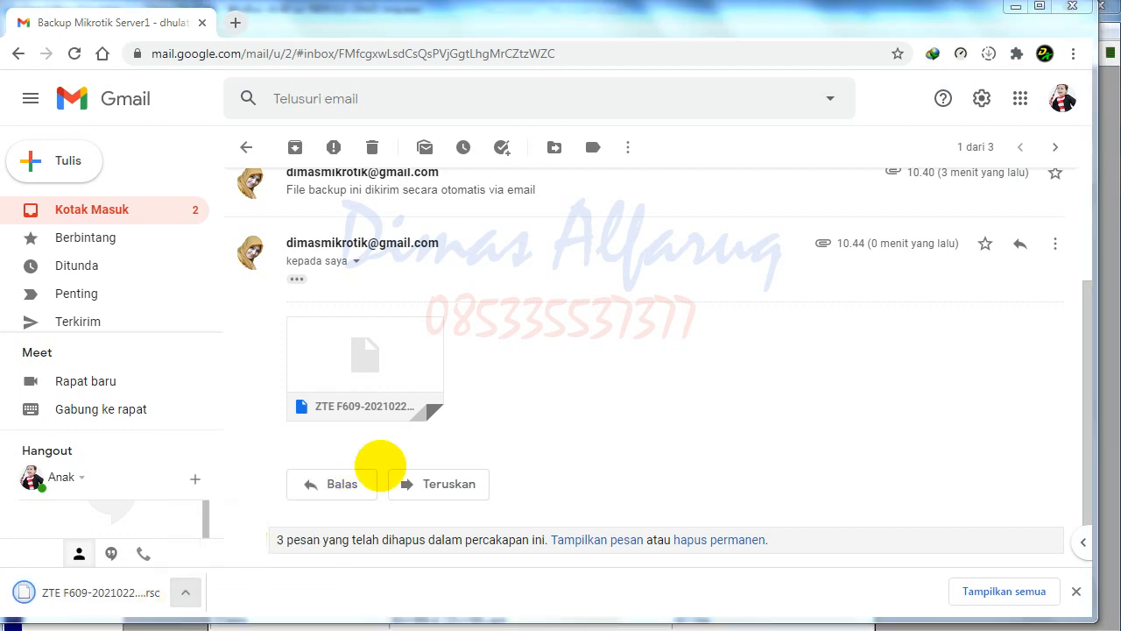
right_click(219, 514)
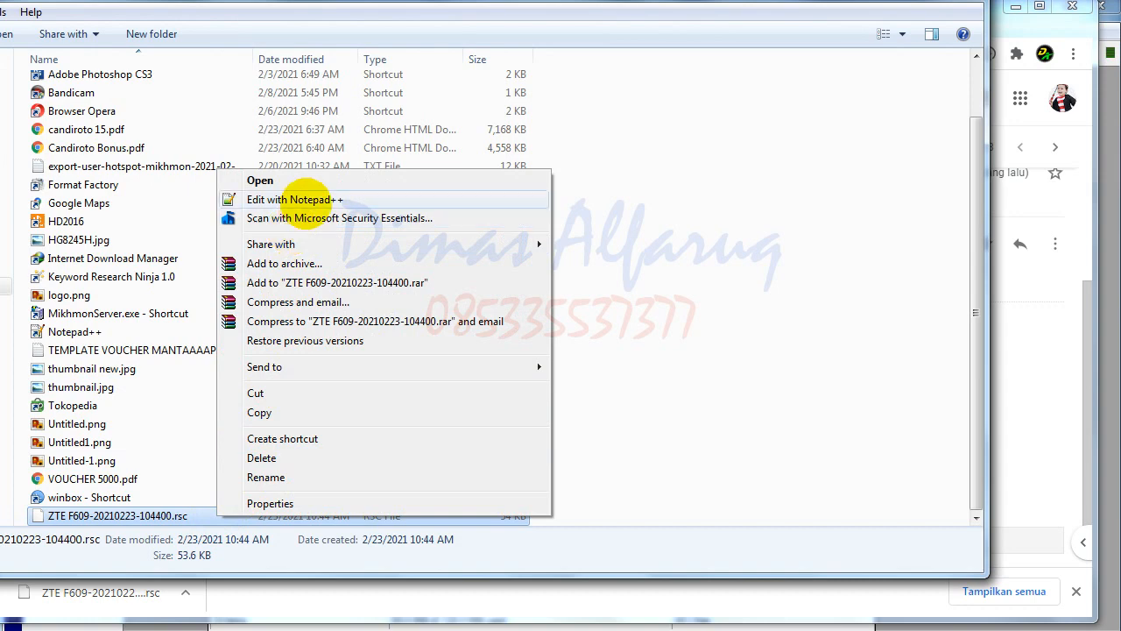
left_click(300, 200)
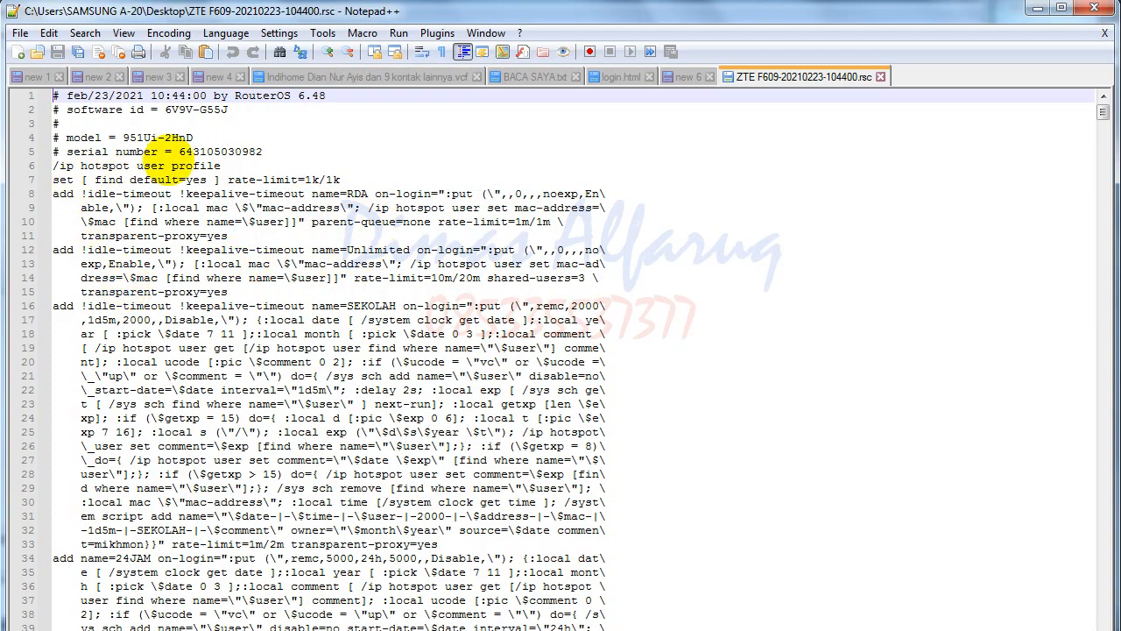
- Delete the five header comment lines from the exported .rsc file
left_click(300, 151, "shift")
key("Delete")
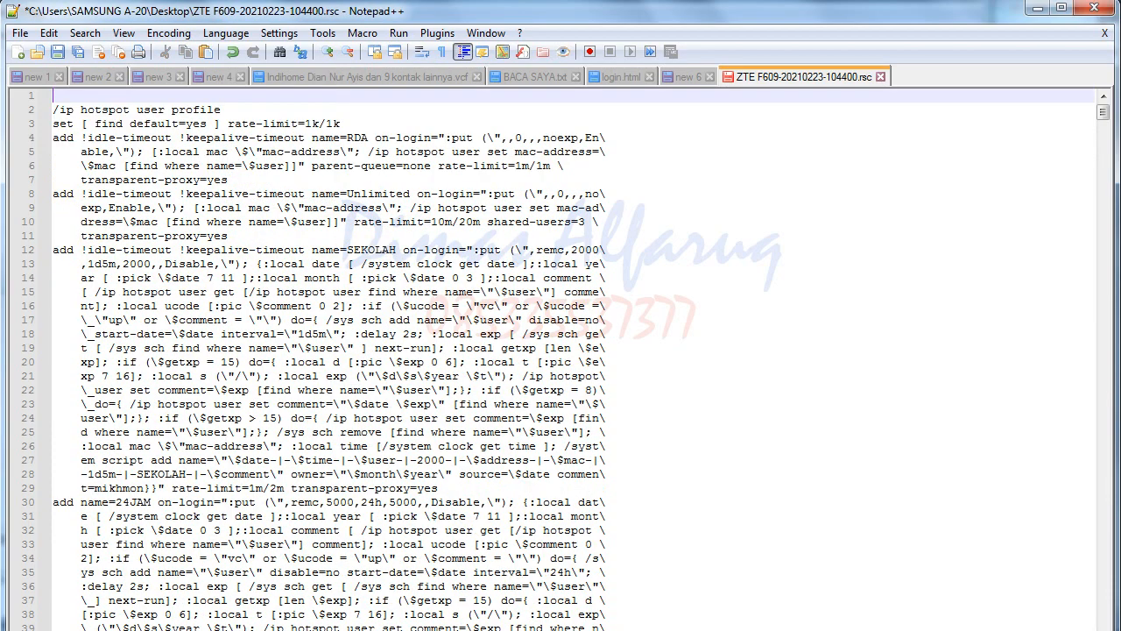
scroll(333, 351, "down", 12)
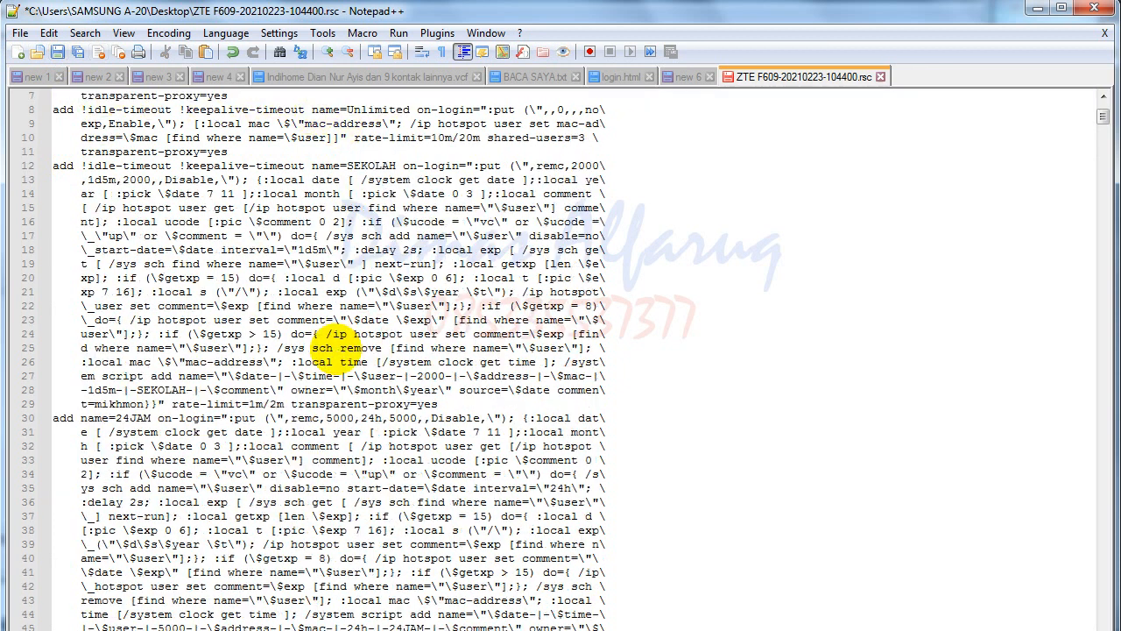
scroll(263, 280, "down", 4)
scroll(298, 289, "up", 6)
scroll(340, 271, "up", 6)
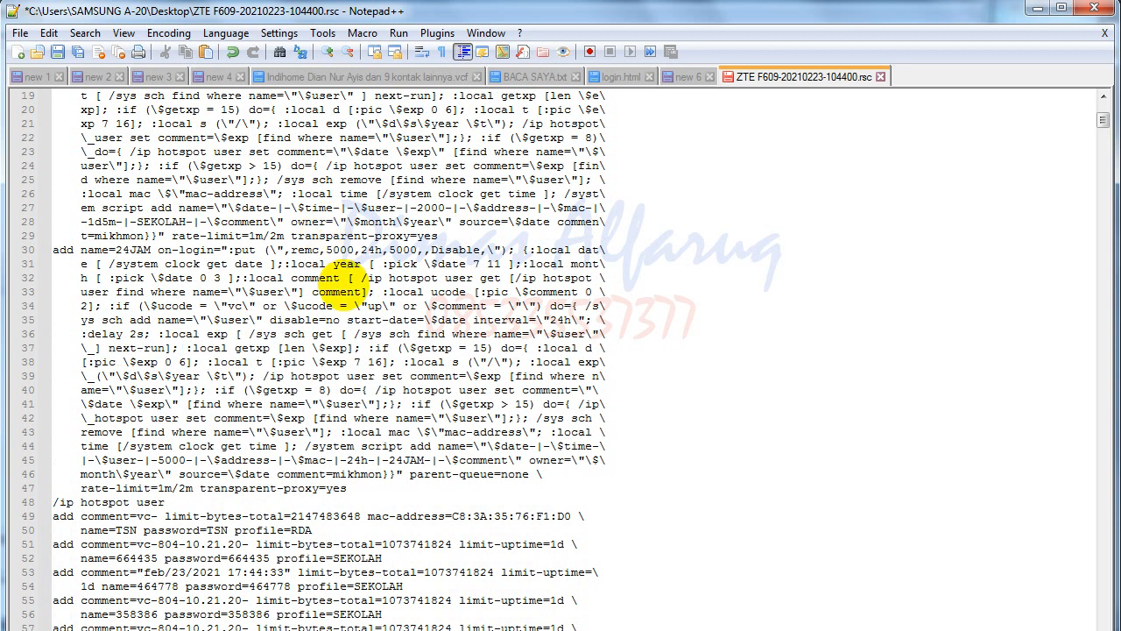
- Scroll through the remaining /ip hotspot user profile and user entries to review them
left_click_drag(457, 287, 156, 122)
scroll(228, 291, "down", 1)
scroll(219, 293, "down", 10)
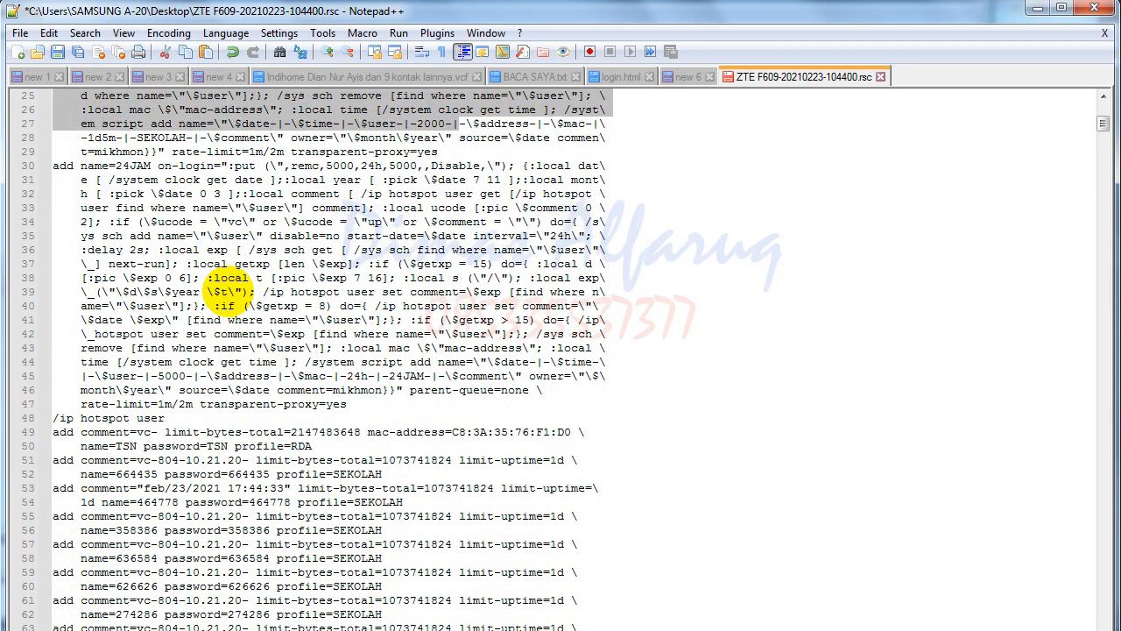
scroll(250, 284, "up", 14)
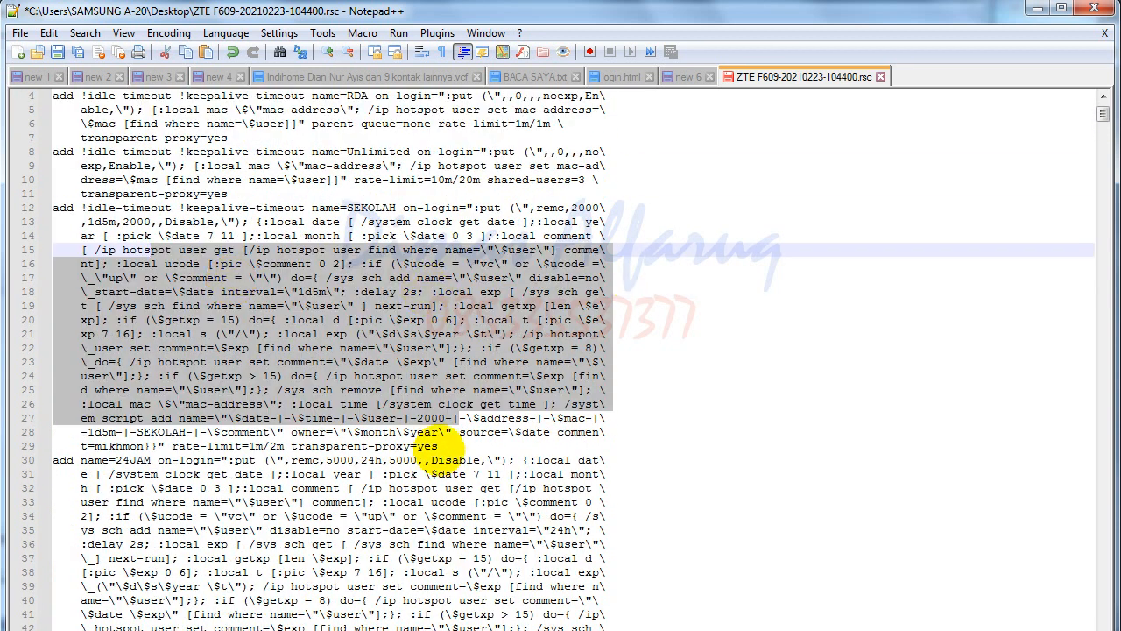
scroll(443, 438, "down", 20)
scroll(442, 432, "down", 20)
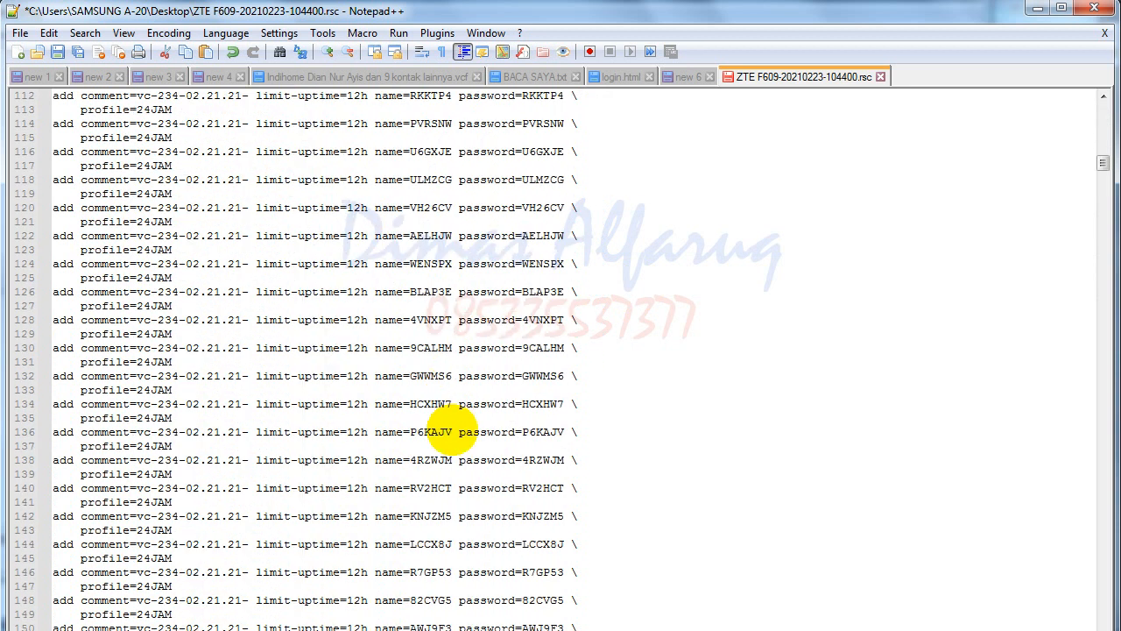
left_click_drag(1102, 188, 1094, 95)
left_click(539, 389)
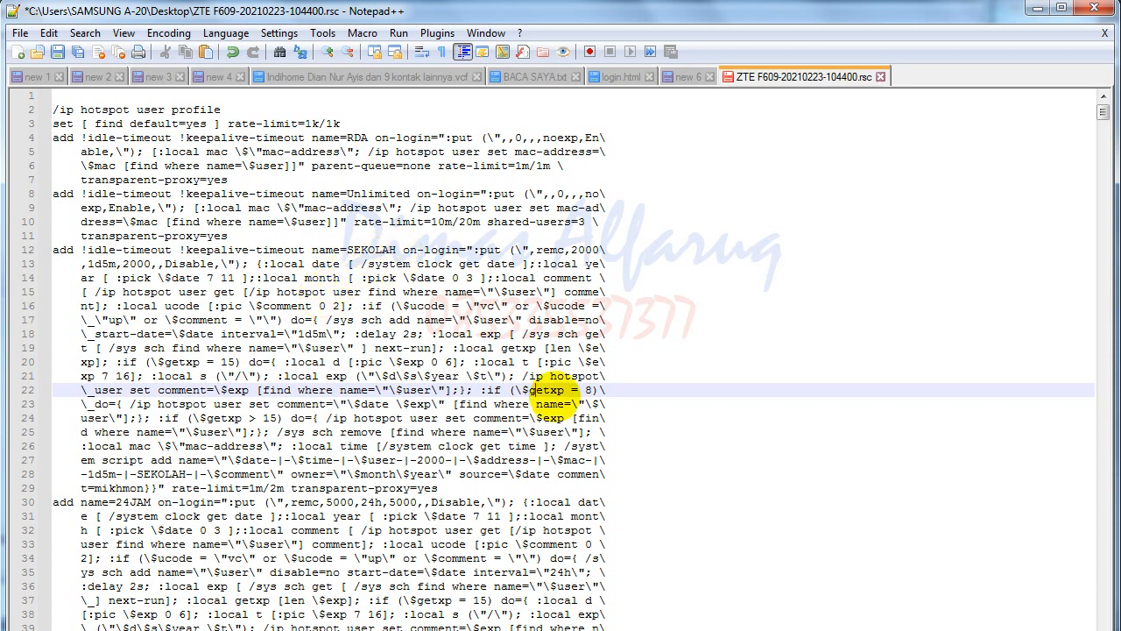
scroll(87, 105, "down", 5)
scroll(75, 187, "up", 5)
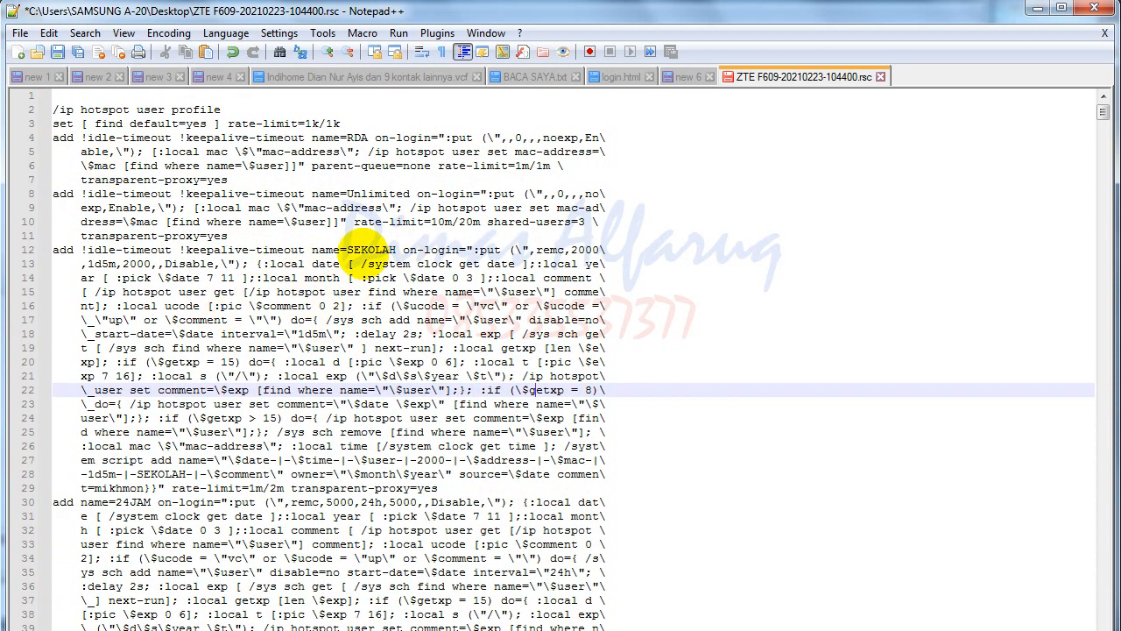
scroll(405, 403, "down", 9)
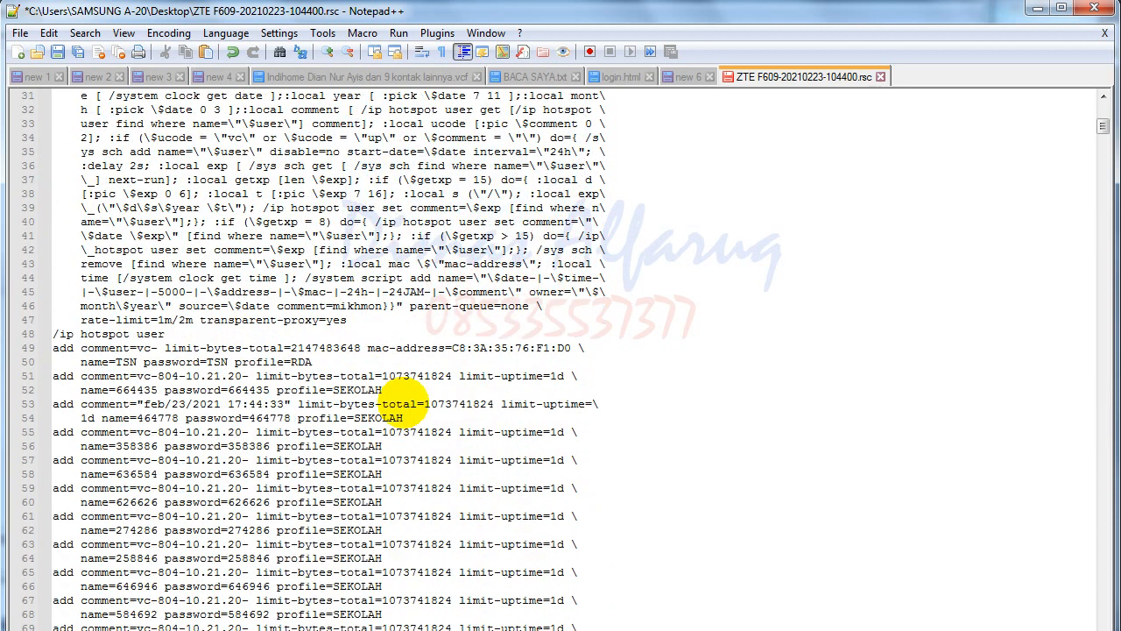
scroll(405, 403, "up", 5)
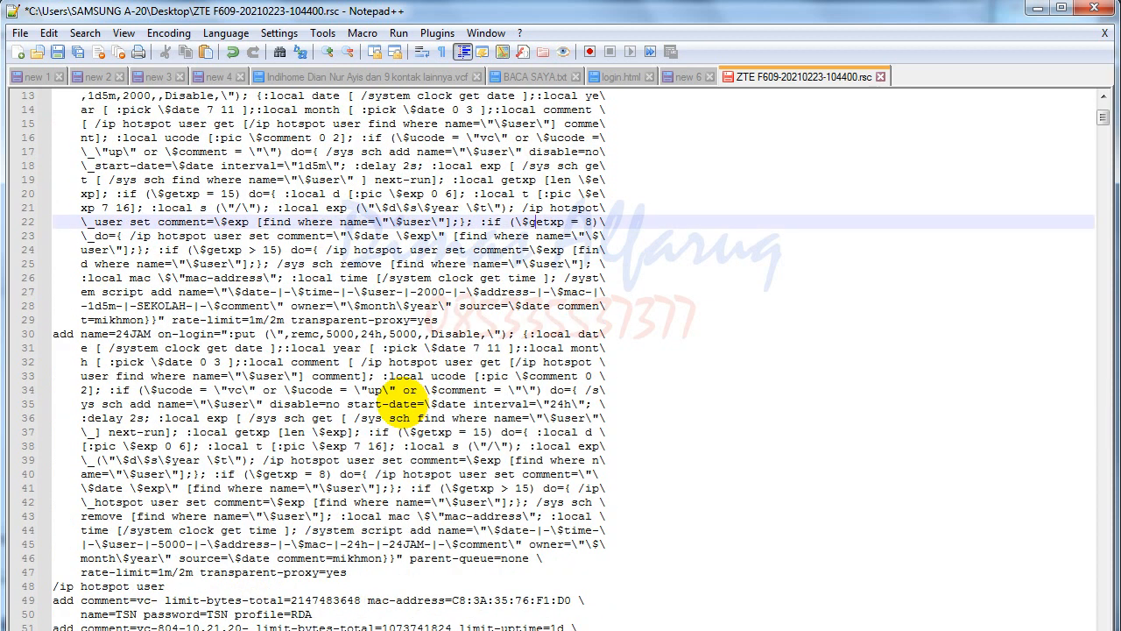
scroll(405, 403, "up", 3)
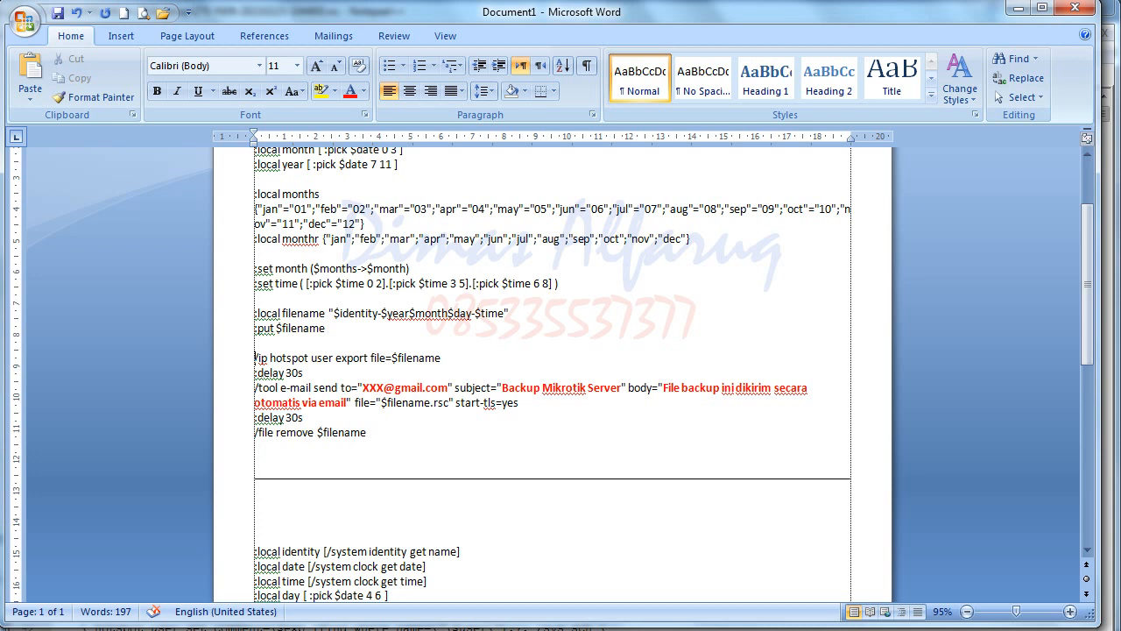
- Compare the $filename.rsc attachment with the .backup variant, then close WinBox's File List and Scheduler
scroll(429, 464, "down", 2)
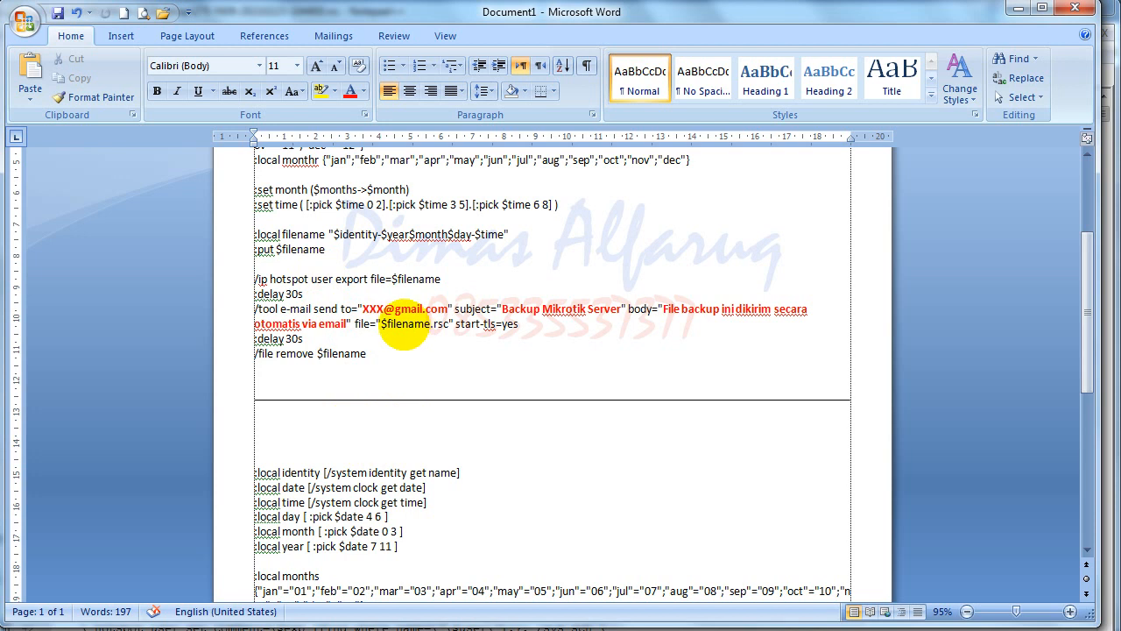
left_click_drag(394, 324, 433, 333)
left_click(443, 328)
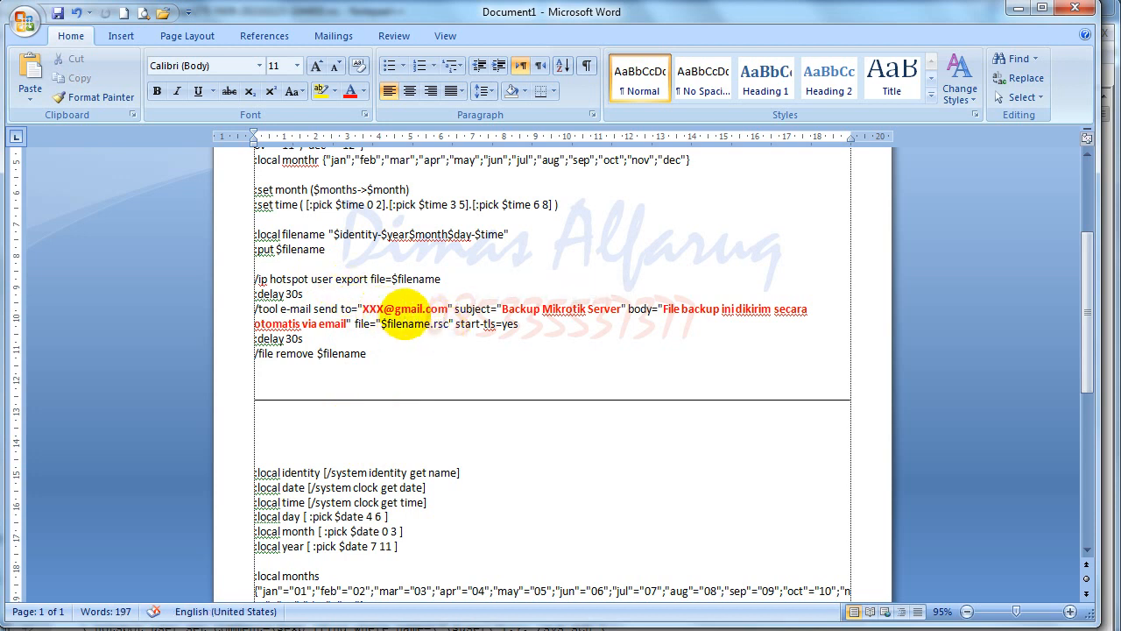
scroll(380, 464, "down", 3)
scroll(379, 473, "down", 7)
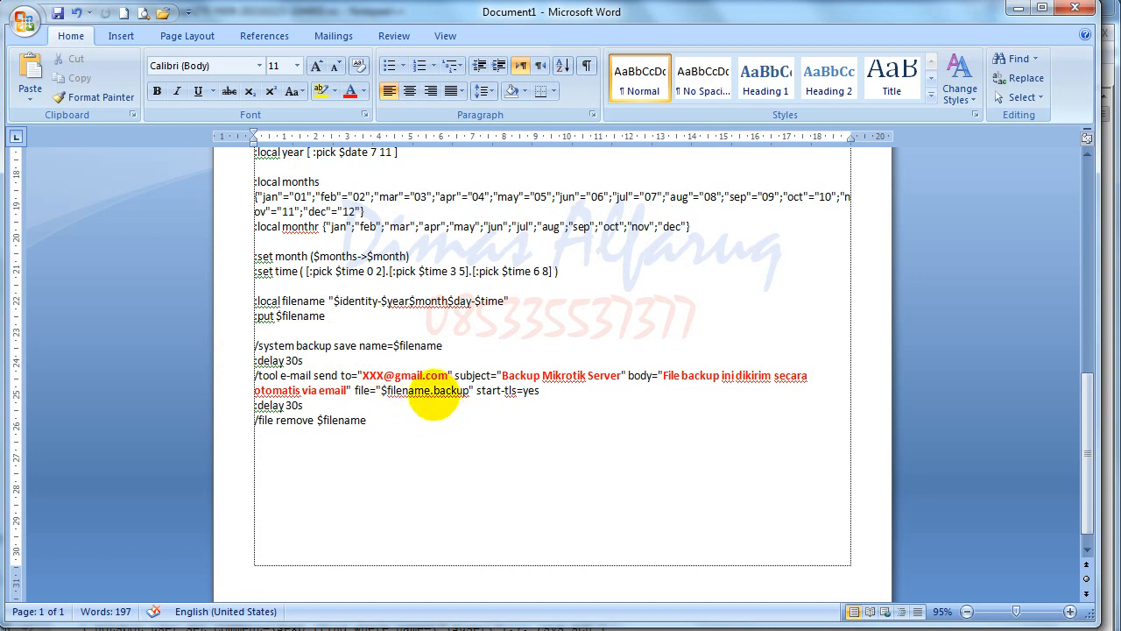
left_click_drag(433, 392, 470, 392)
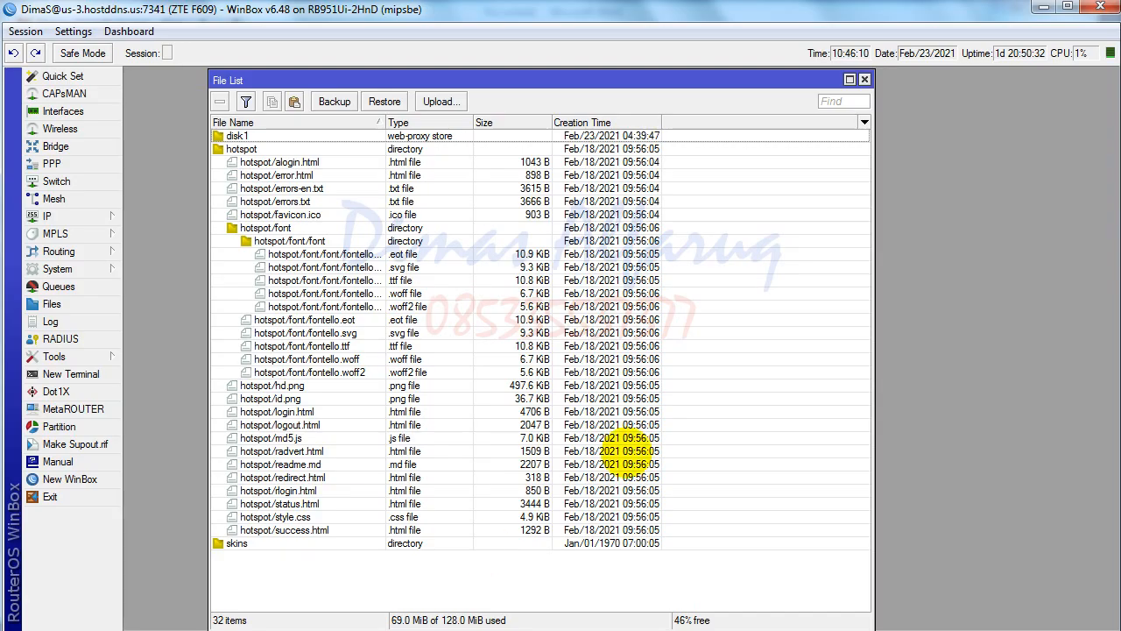
left_click(865, 79)
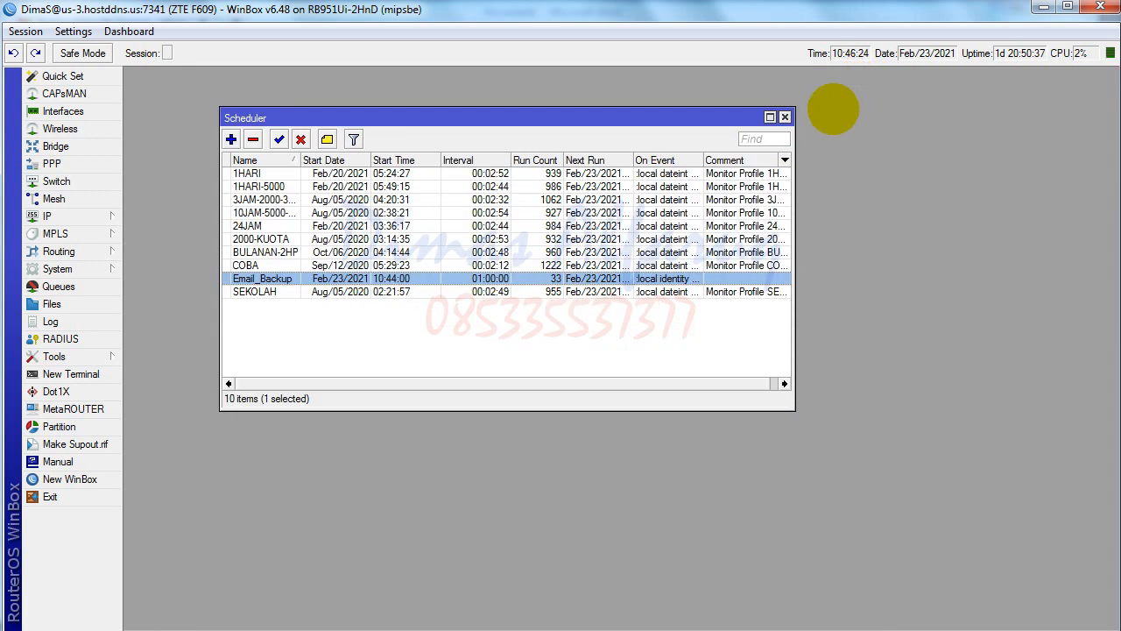
left_click(785, 117)
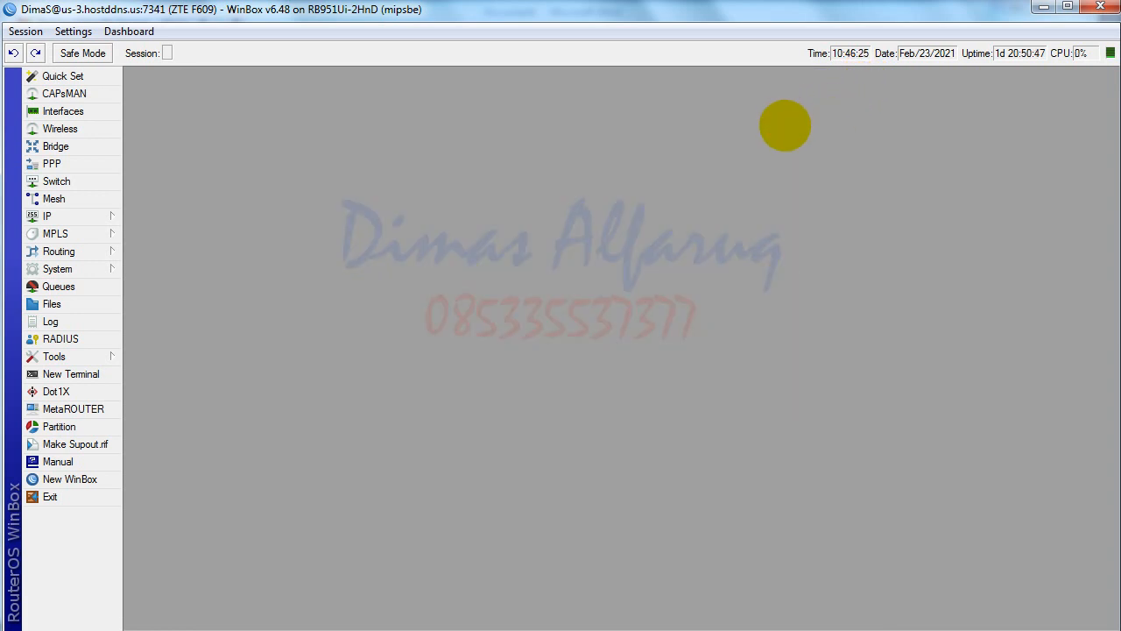